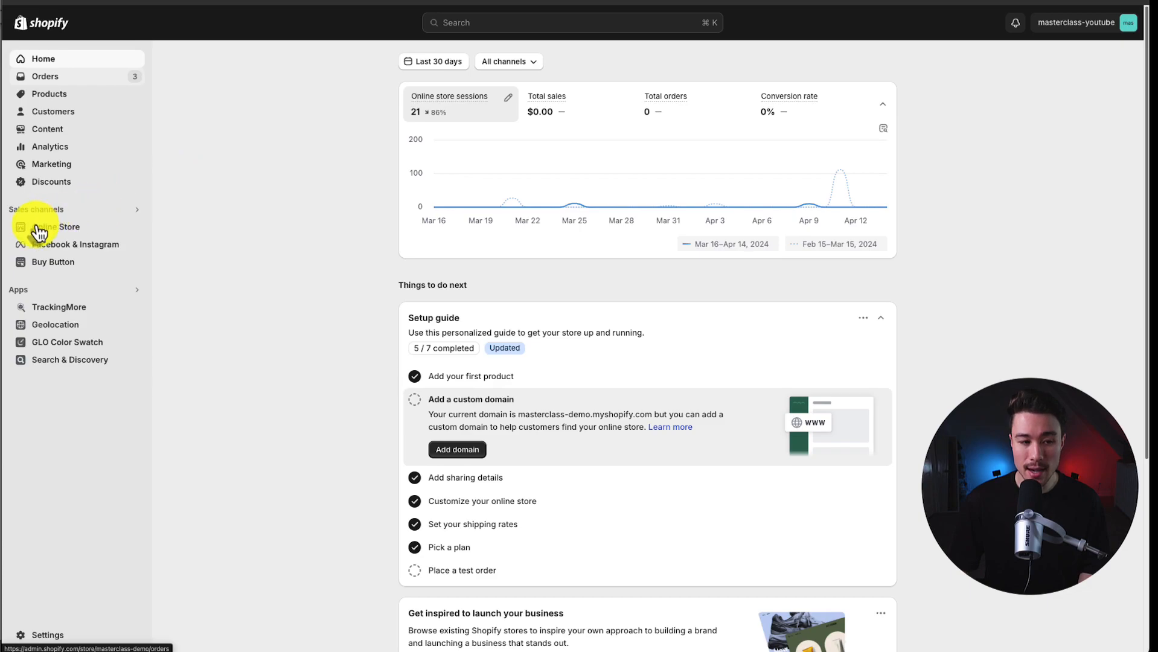
Open the online store's themes page and go to the Theme Store from the popular free themes section
click(37, 231)
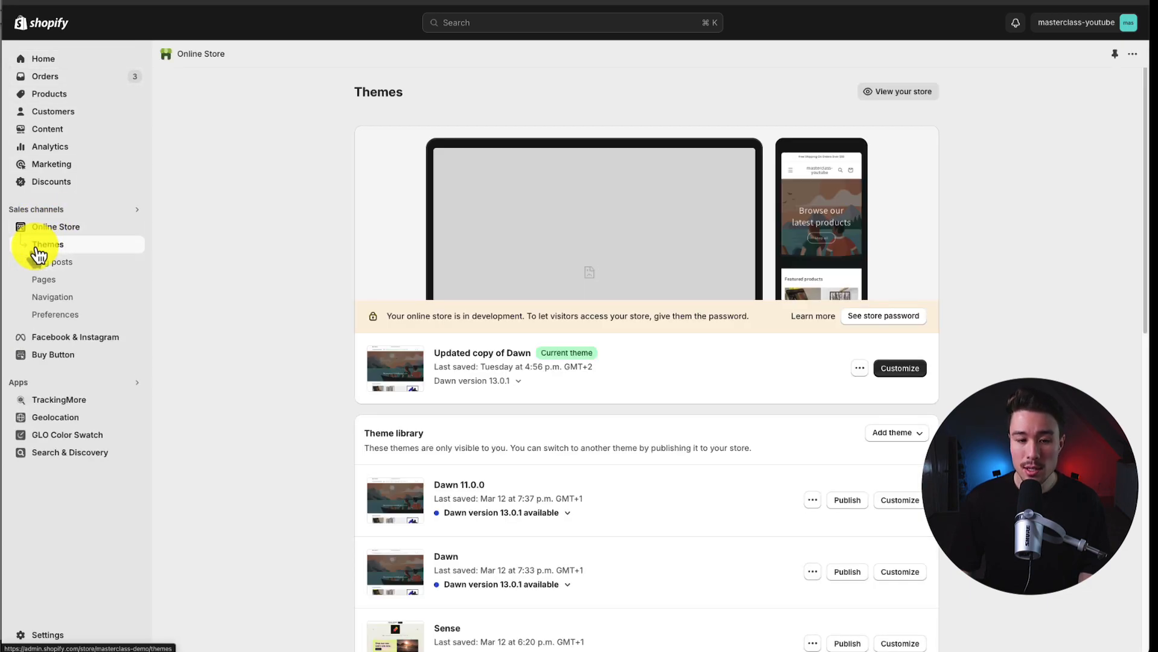
drag(1143, 77, 1116, 417)
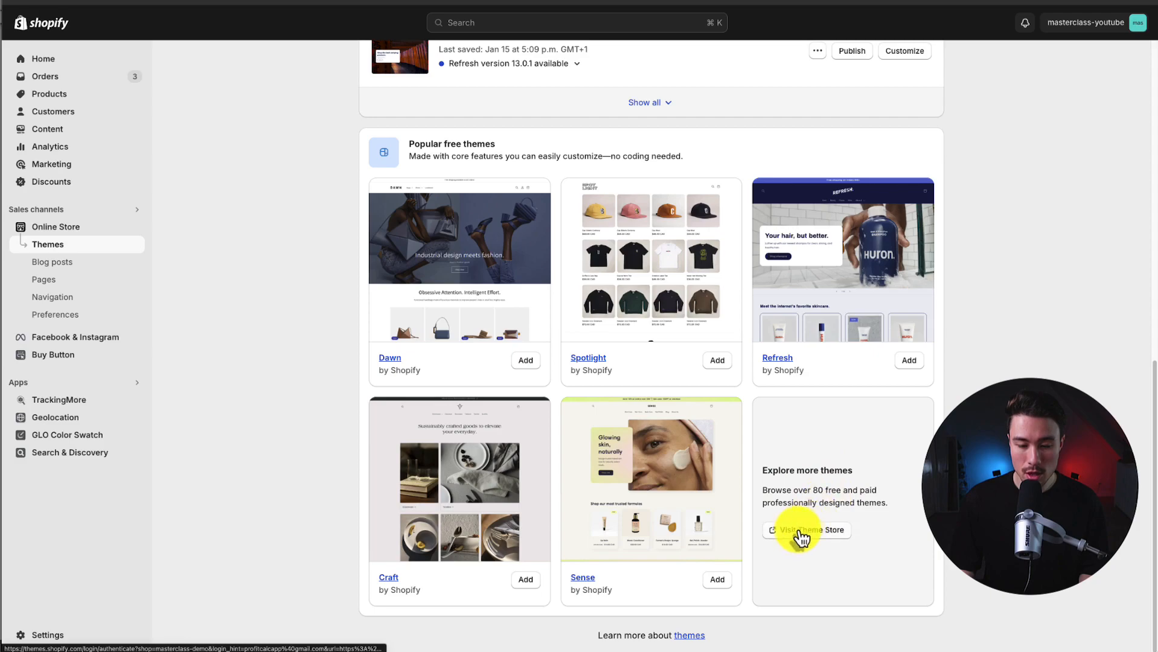
click(796, 535)
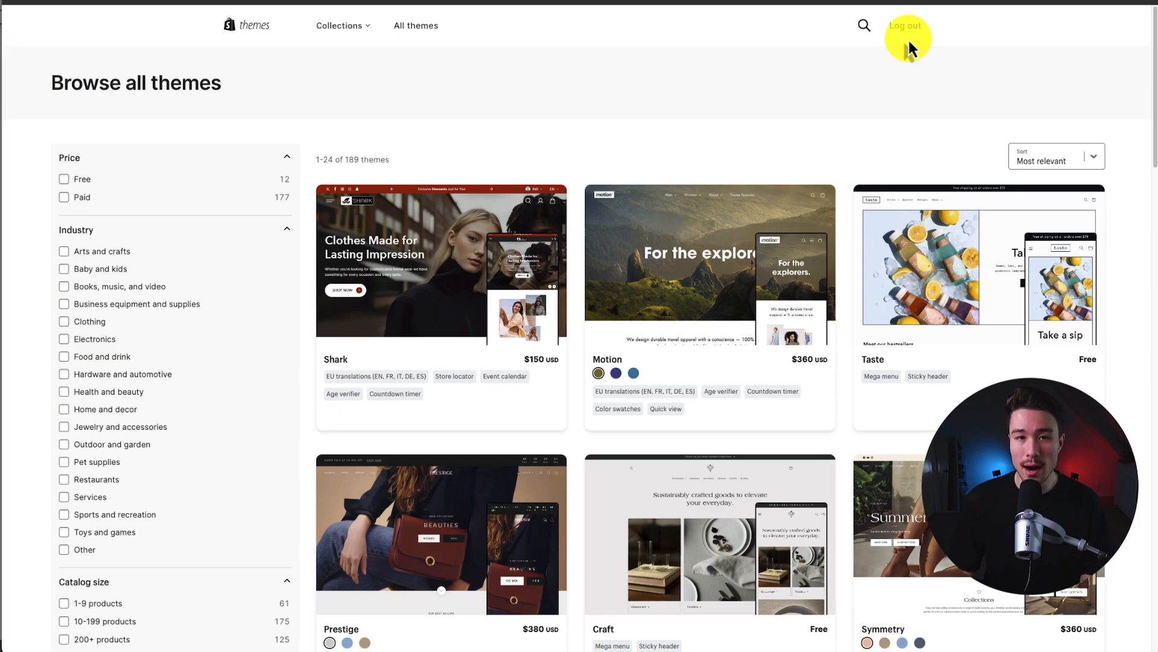
Filter the theme catalogue by price to show only free themes
click(64, 179)
scroll(599, 154, down, 2)
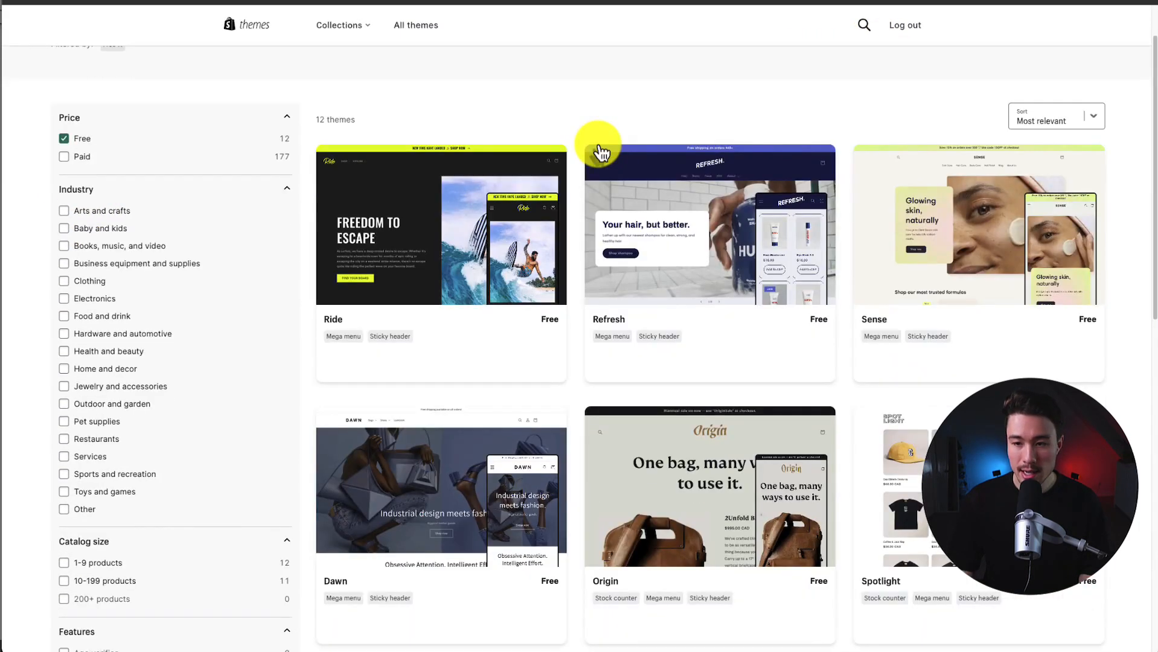
scroll(600, 154, up, 2)
click(860, 24)
click(861, 111)
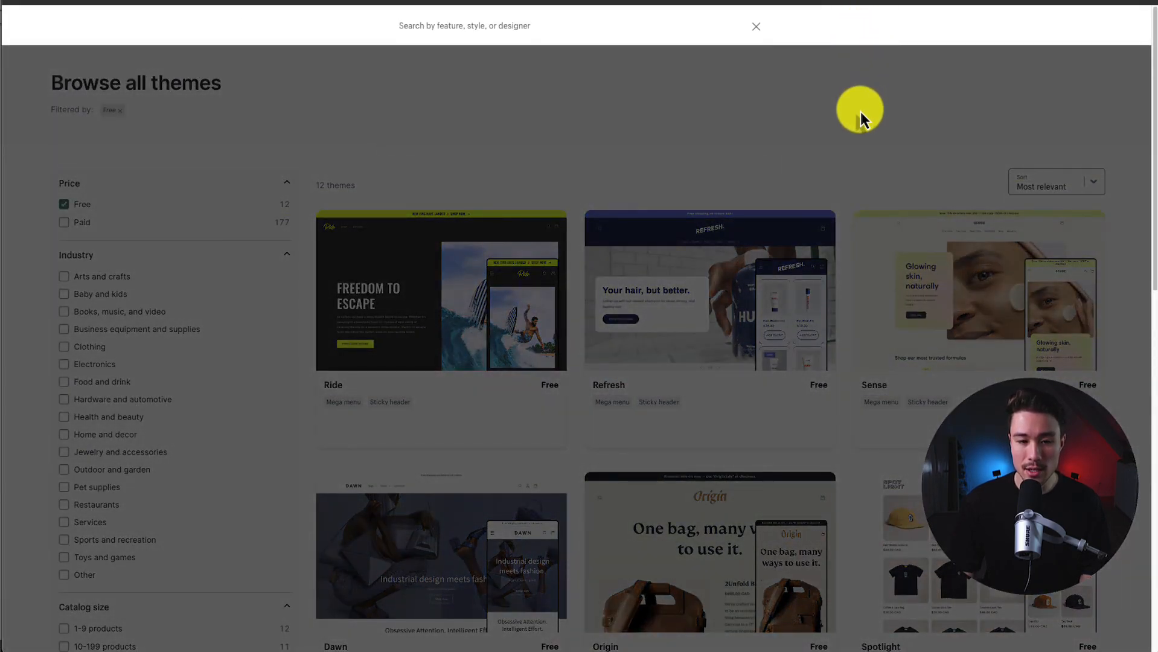
Open the Ride theme's details and add the theme to the store's theme library
click(514, 222)
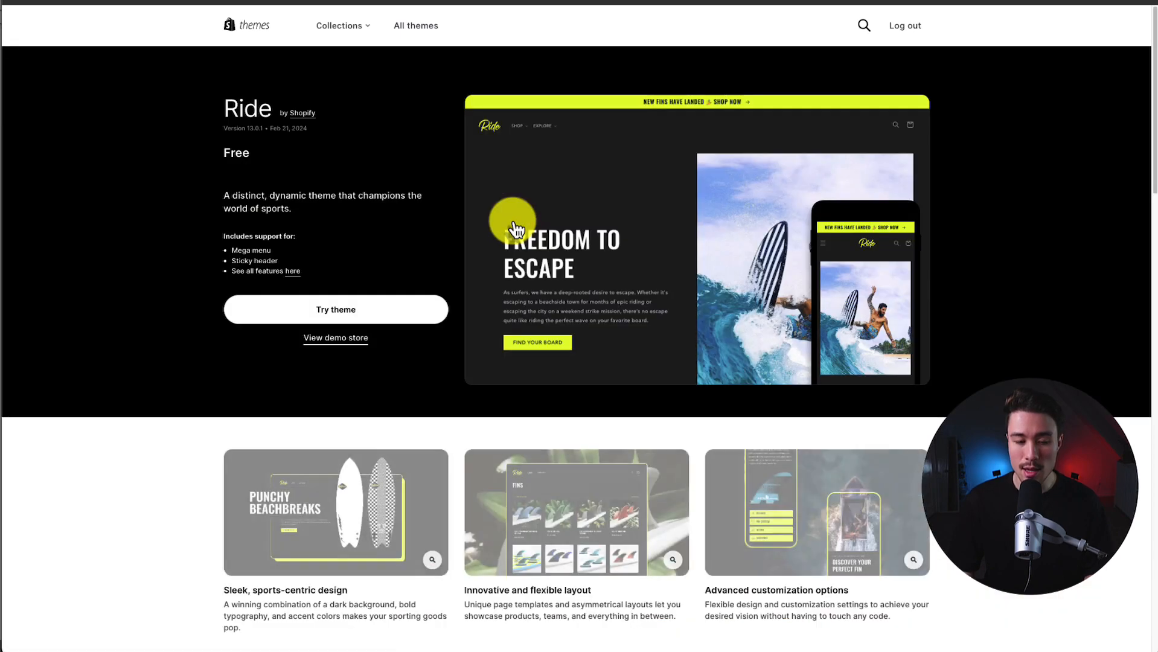
mouse_move(1153, 134)
mouse_down()
mouse_move(1140, 422)
mouse_move(1151, 296)
mouse_move(1140, 117)
mouse_up()
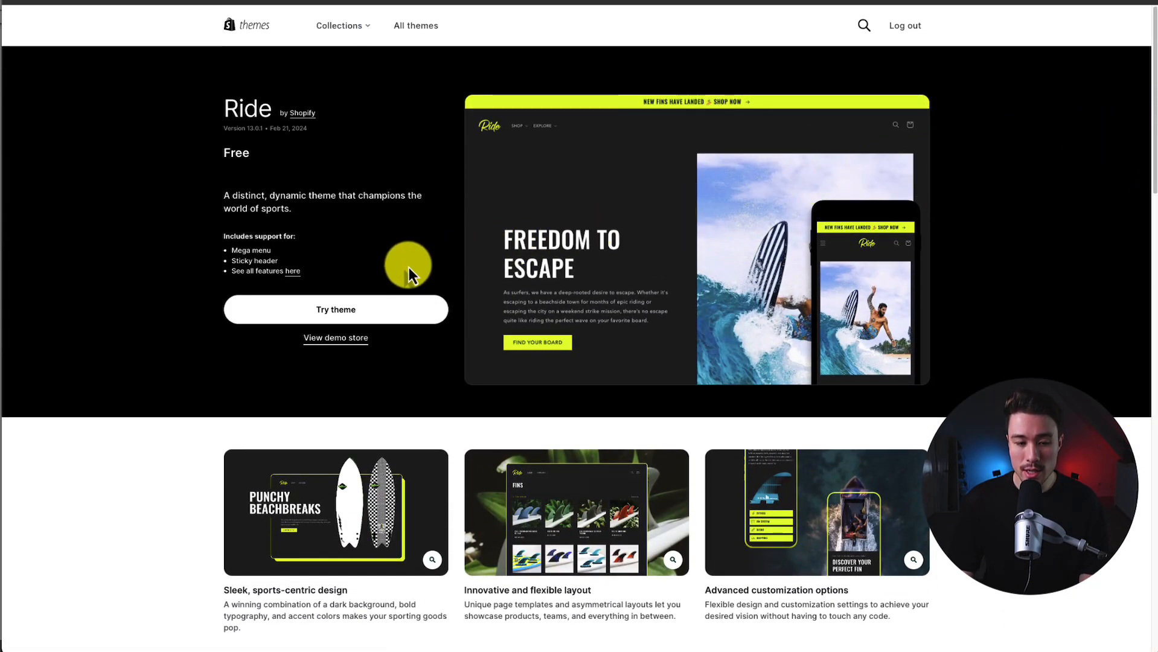
click(356, 319)
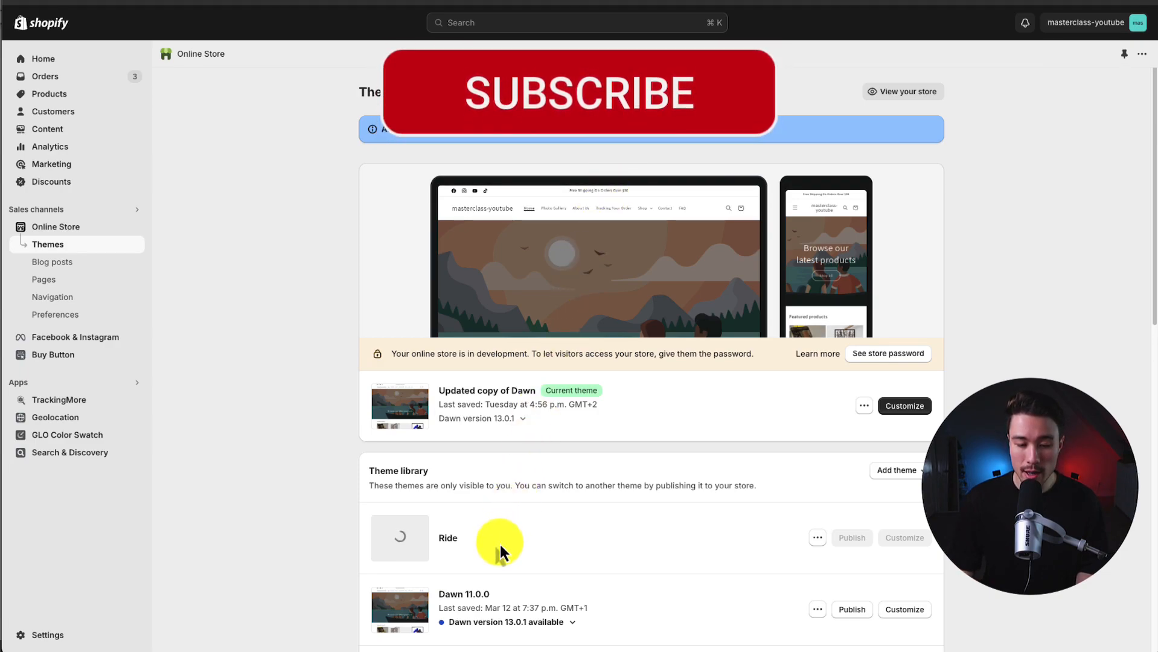
Publish the Ride theme from the theme library in place of Updated copy of Dawn
scroll(498, 542, down, 1)
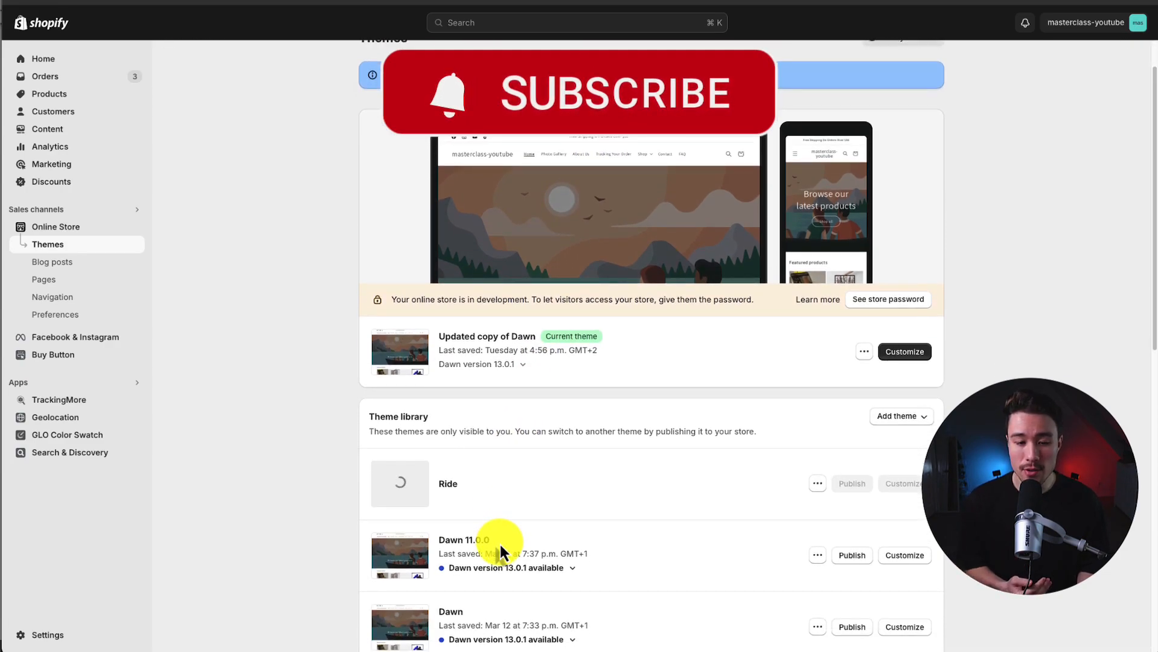
scroll(601, 384, down, 4)
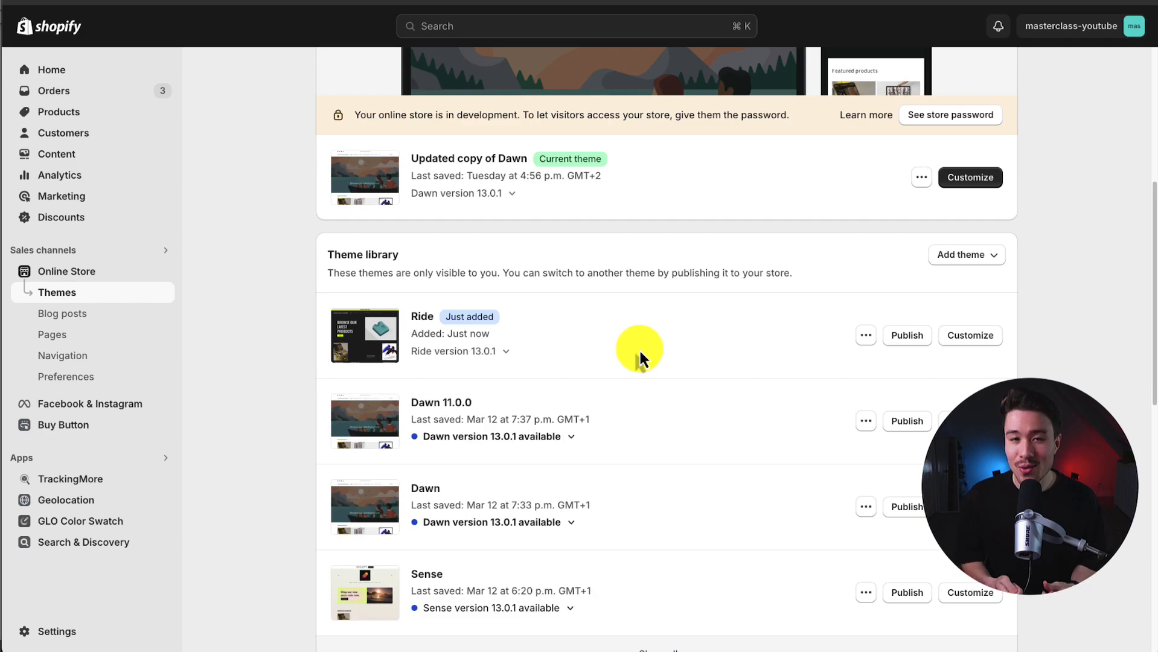
scroll(639, 349, up, 3)
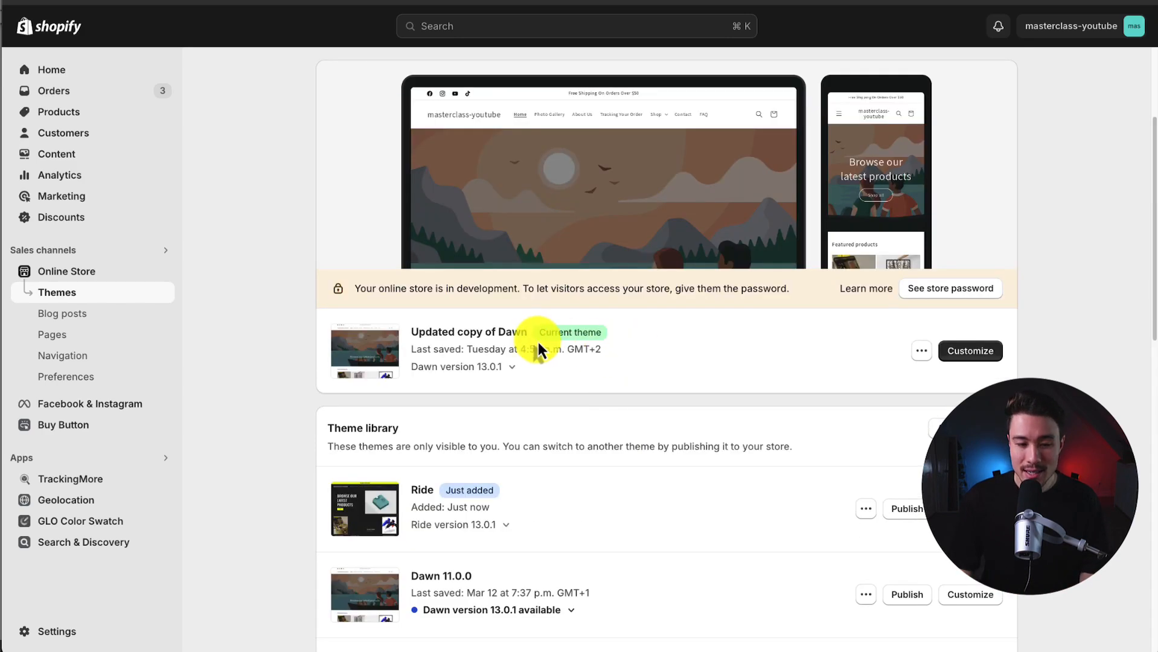
drag(447, 331, 590, 337)
scroll(601, 343, down, 2)
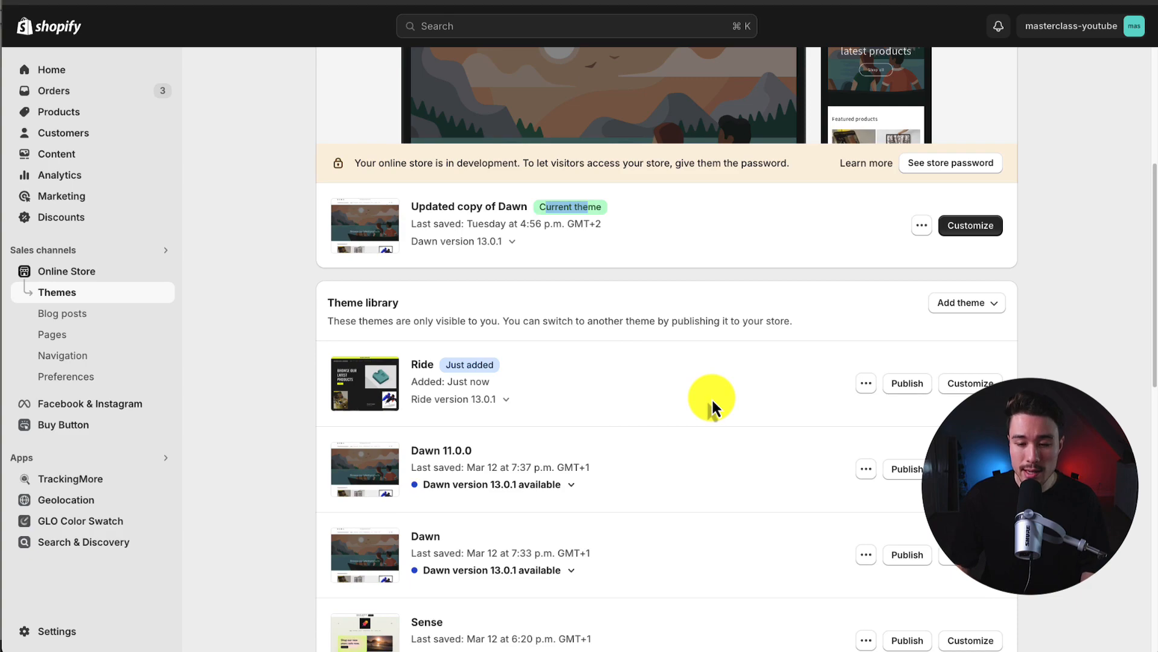
click(907, 384)
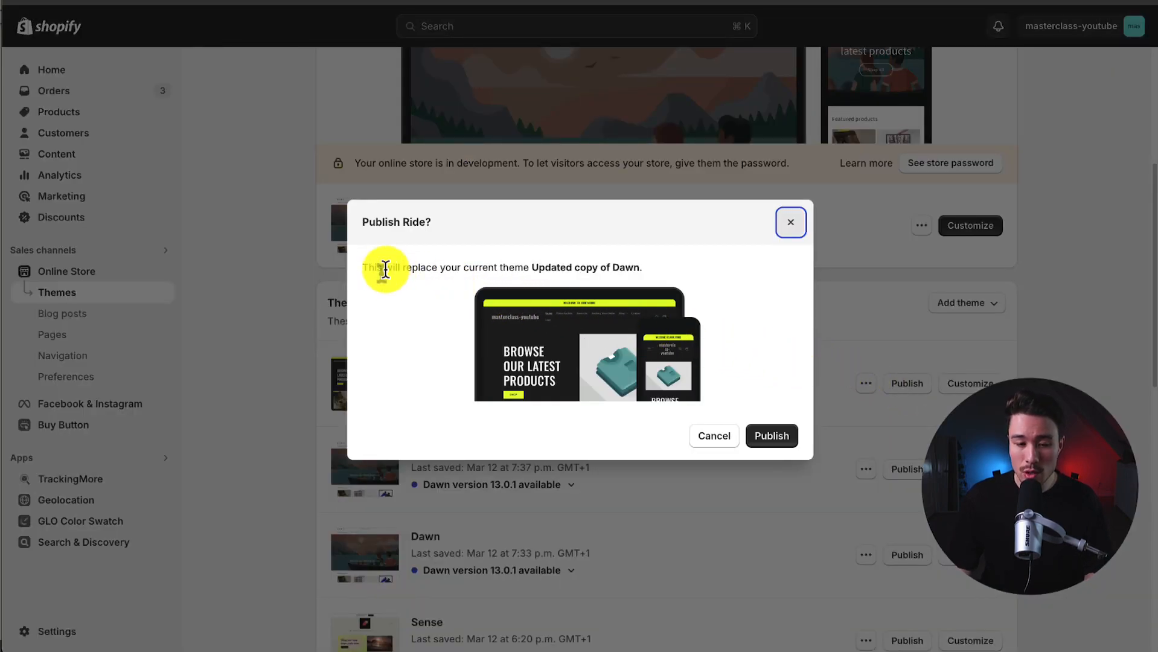
drag(385, 269, 489, 273)
click(771, 439)
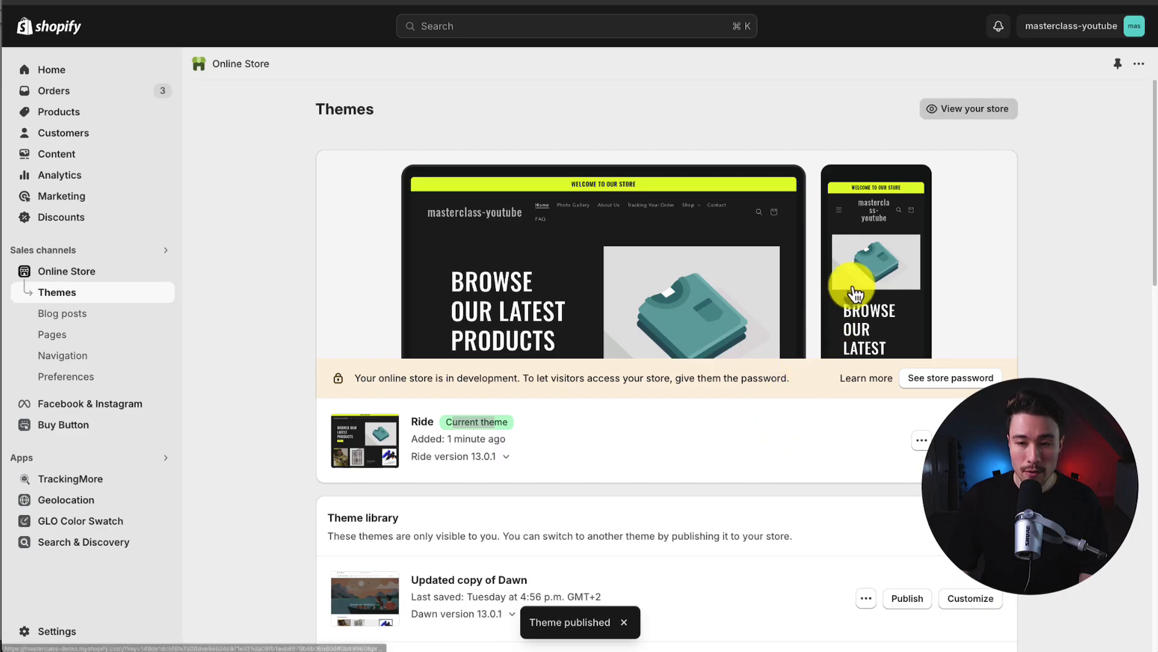
View the live storefront with the Ride theme, look over its home page, and return to the themes page
right_click(953, 114)
click(957, 121)
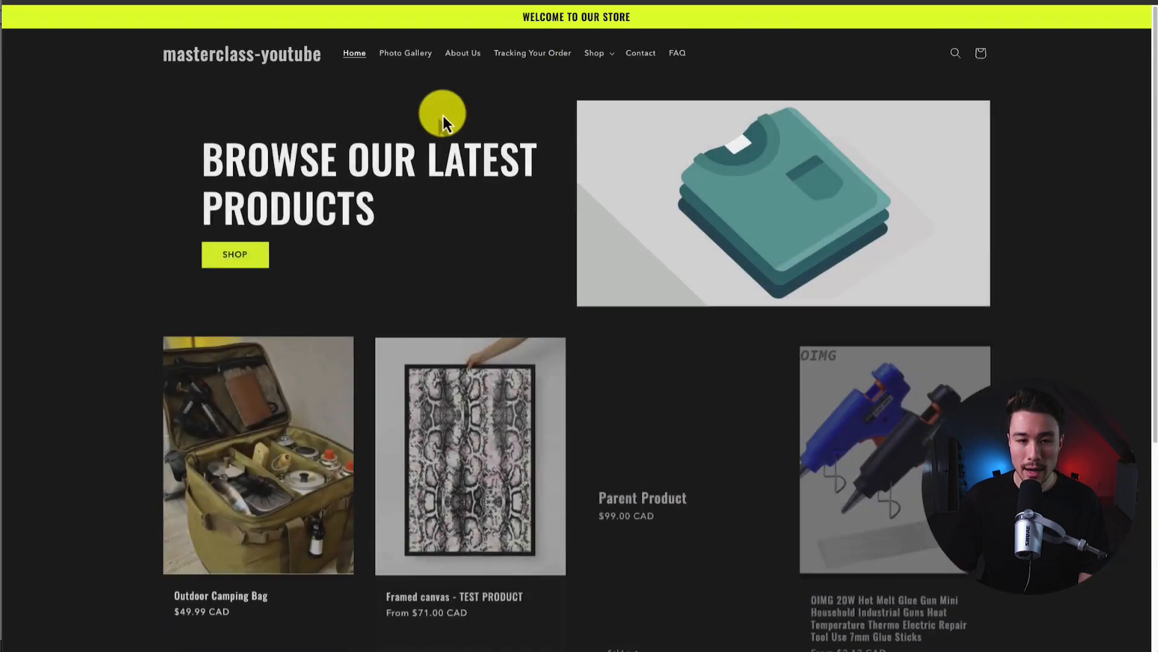
scroll(305, 159, down, 5)
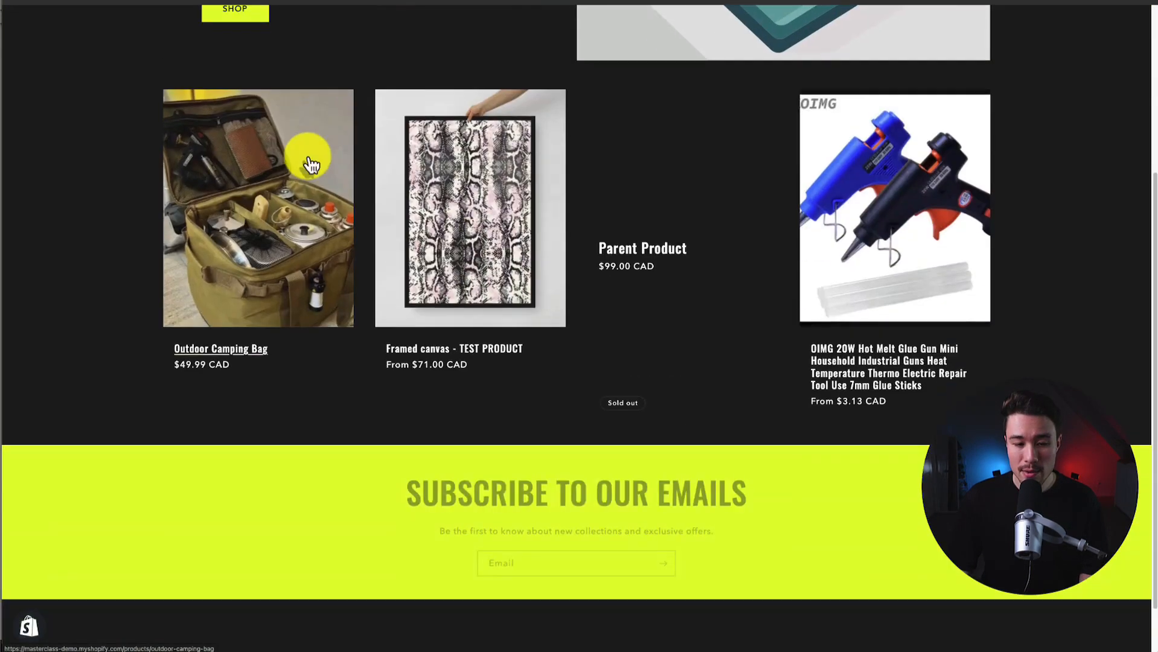
scroll(307, 158, up, 5)
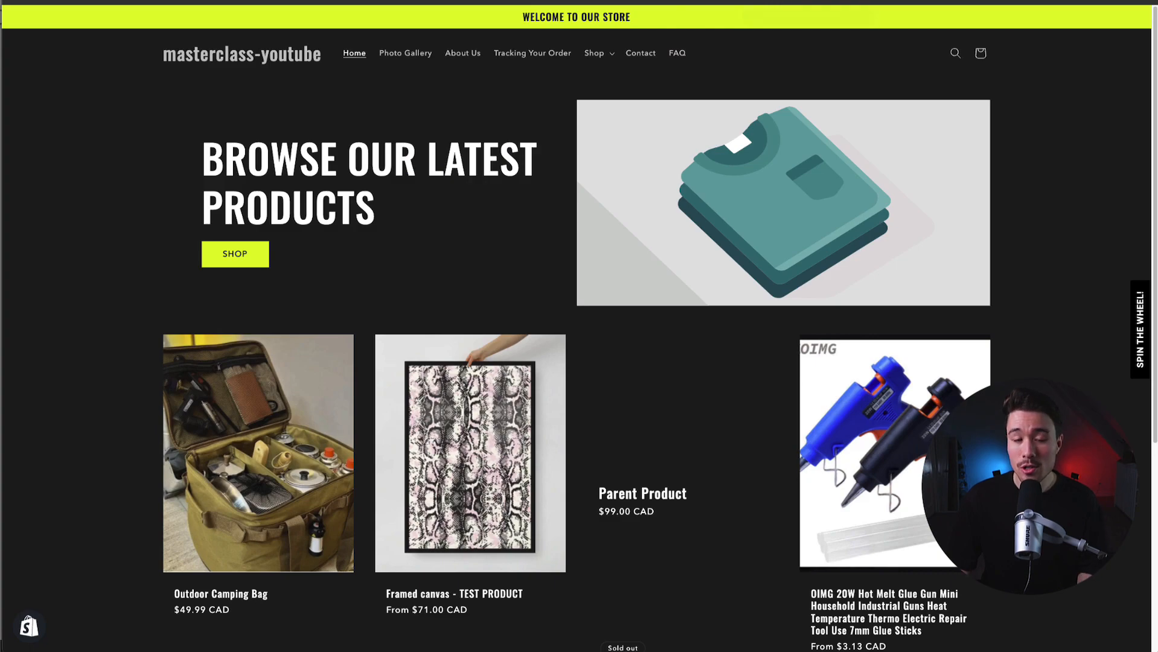
click(797, 2)
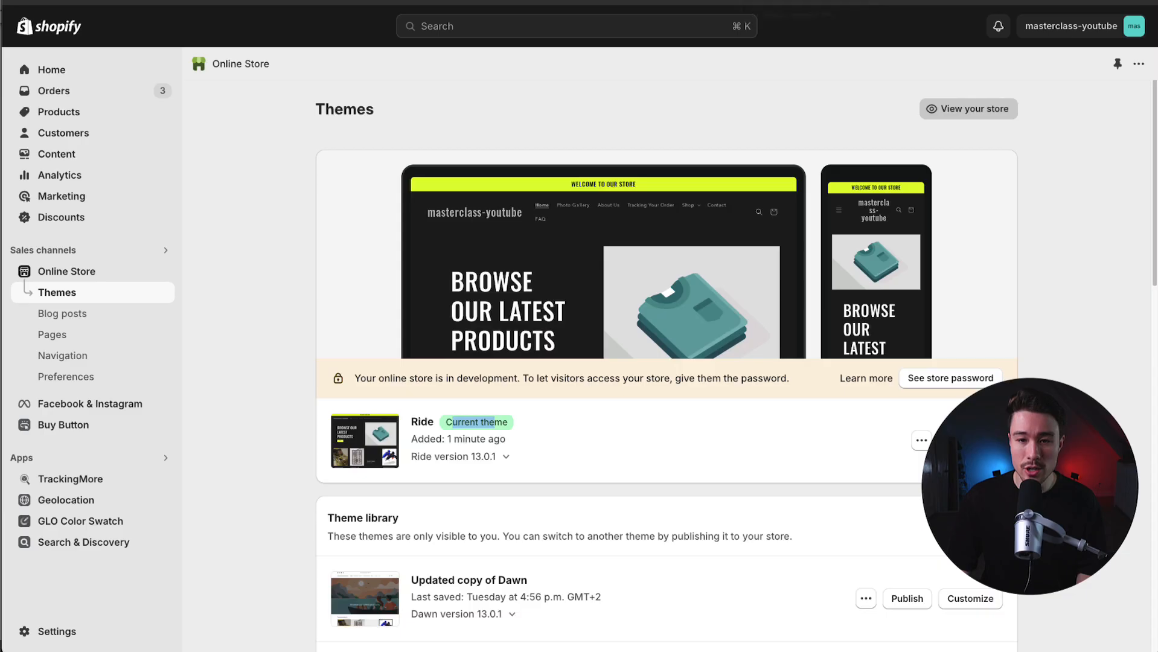
click(1077, 276)
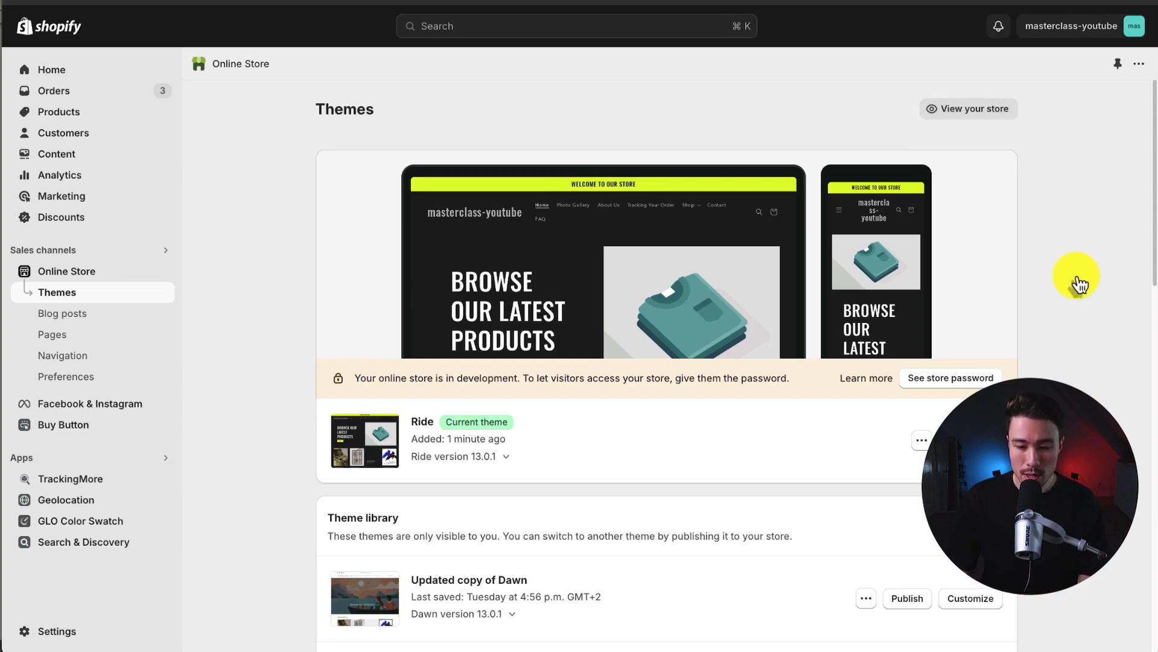
Open the Ride theme for customization and look over the home page preview
click(971, 441)
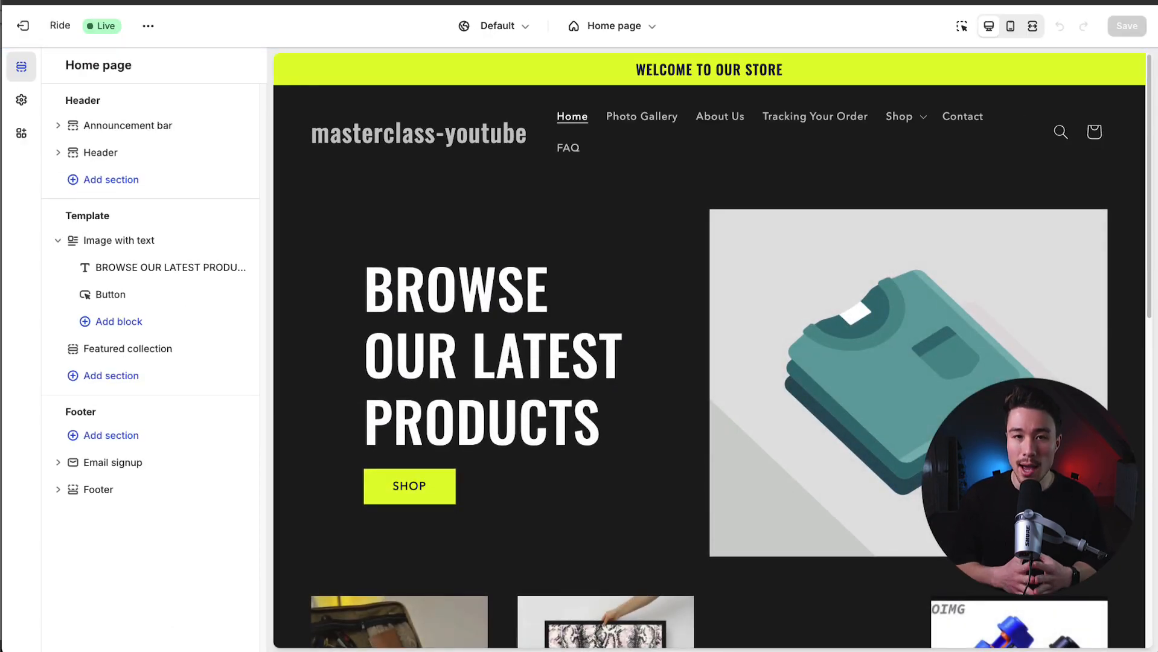
key(super+minus)
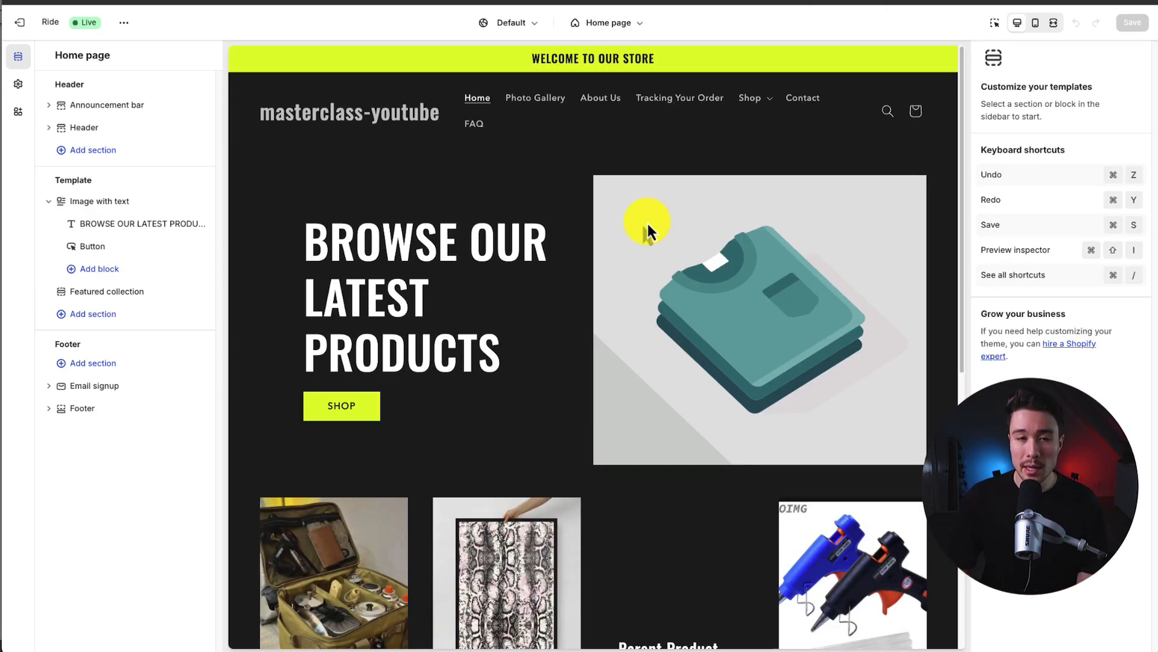
drag(962, 109, 954, 379)
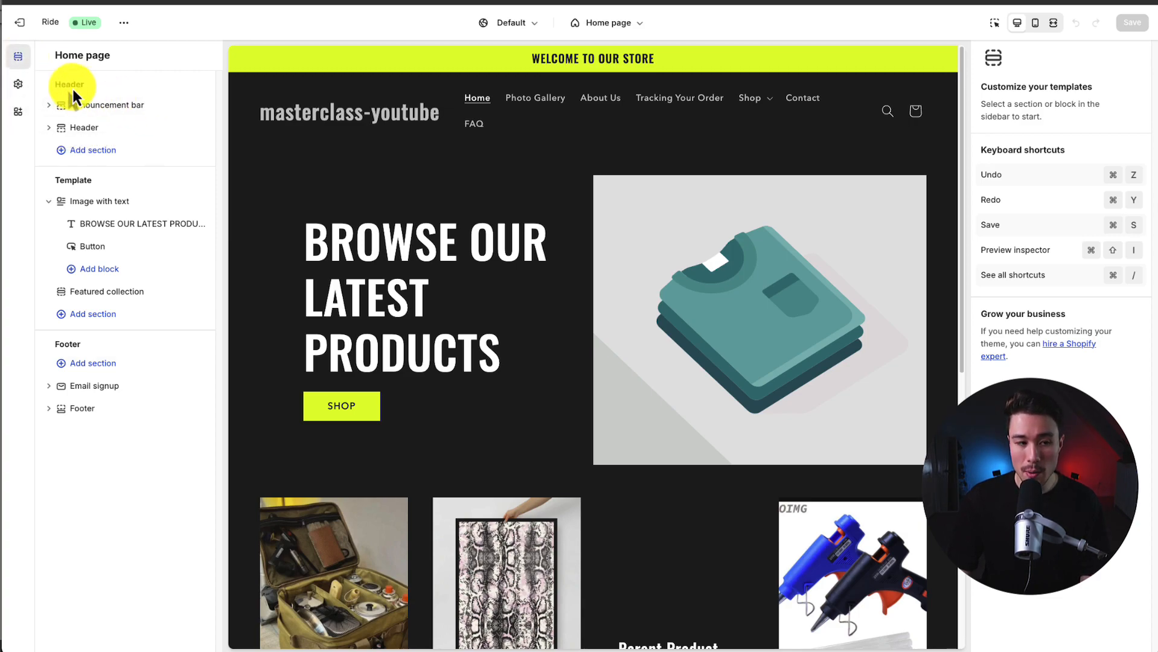
Set the Ecom_masterclass_logo PNG from the store library as the store logo in the theme settings
click(19, 84)
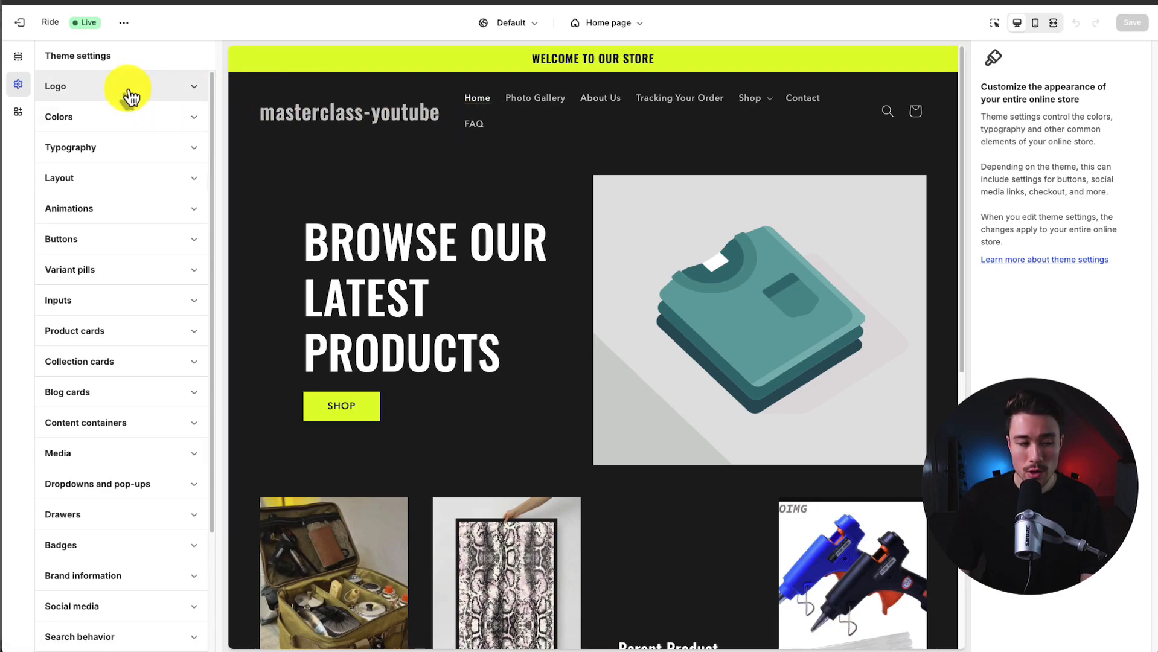
click(130, 96)
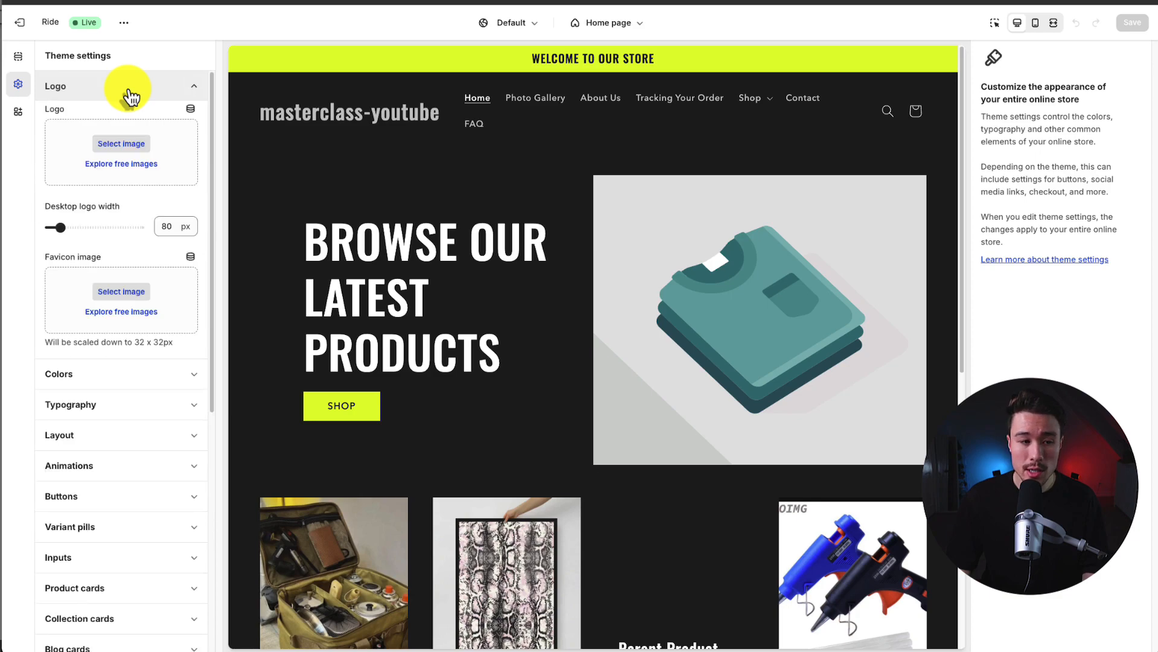
click(123, 148)
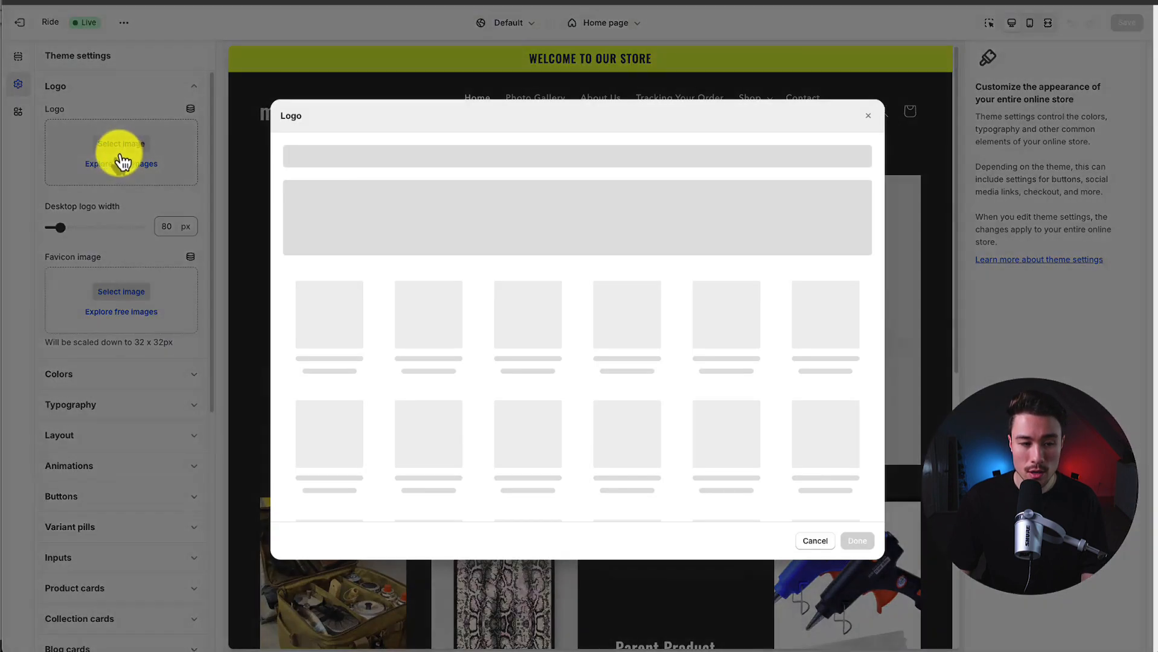
scroll(755, 278, down, 10)
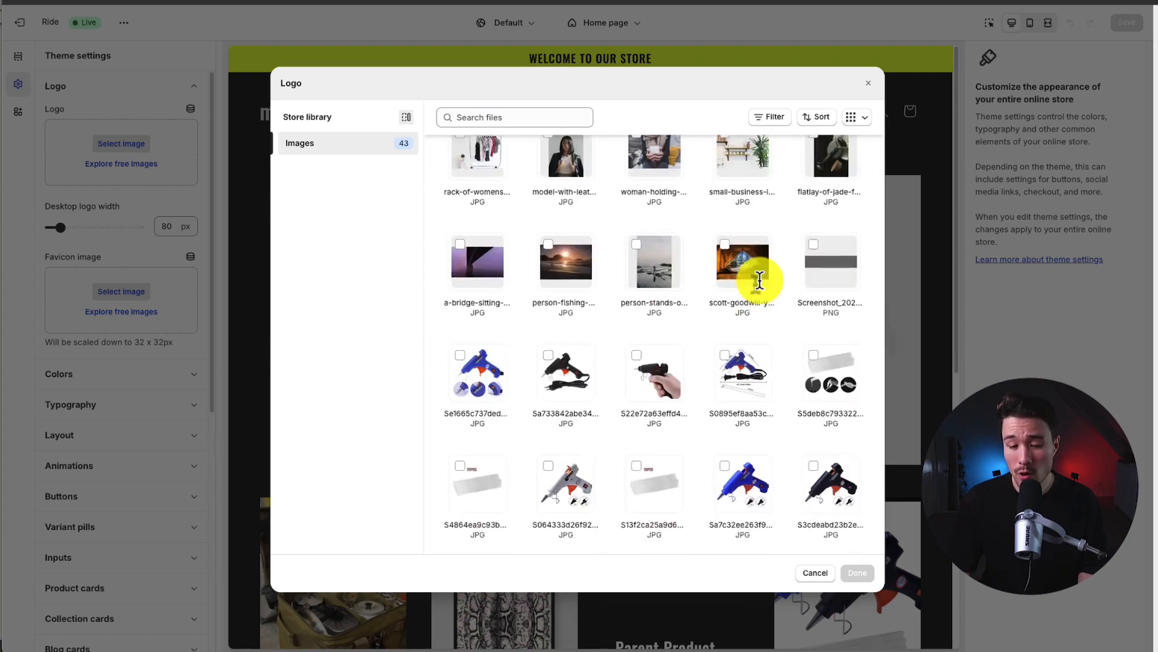
scroll(760, 281, up, 8)
scroll(666, 382, down, 2)
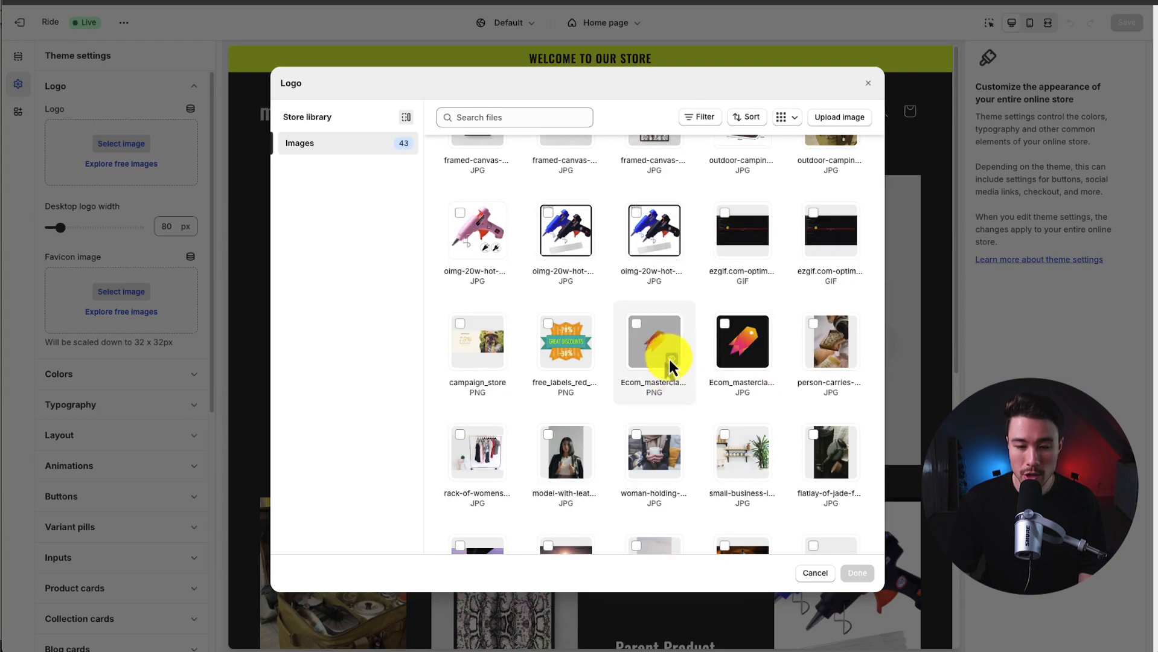
click(665, 332)
click(857, 573)
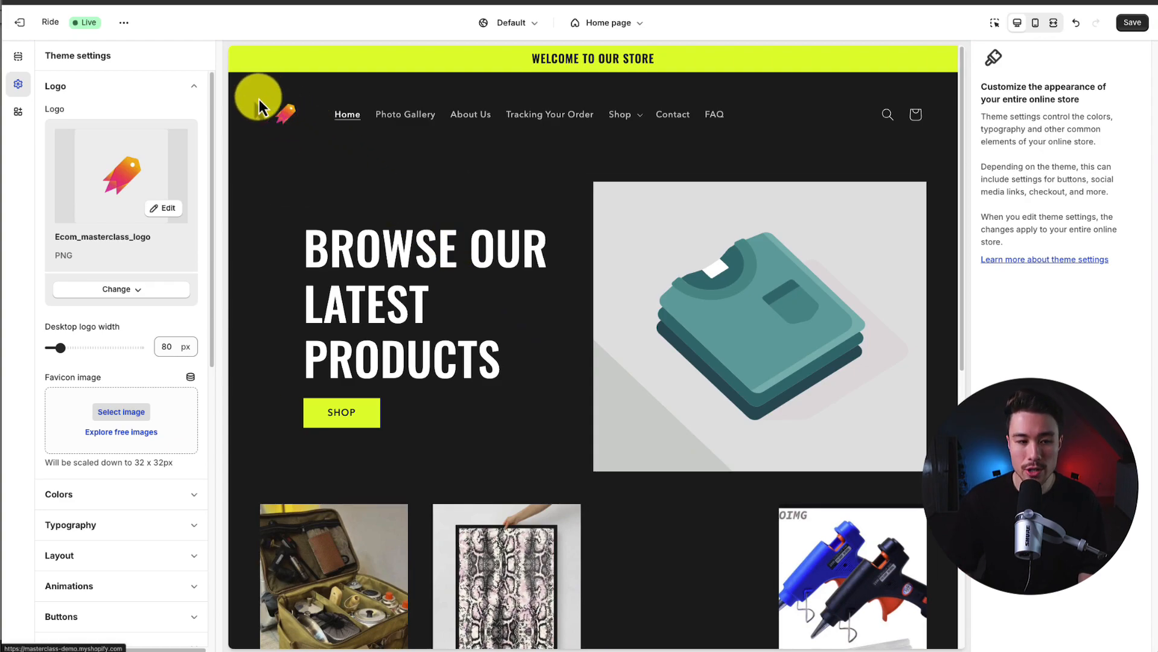
click(184, 90)
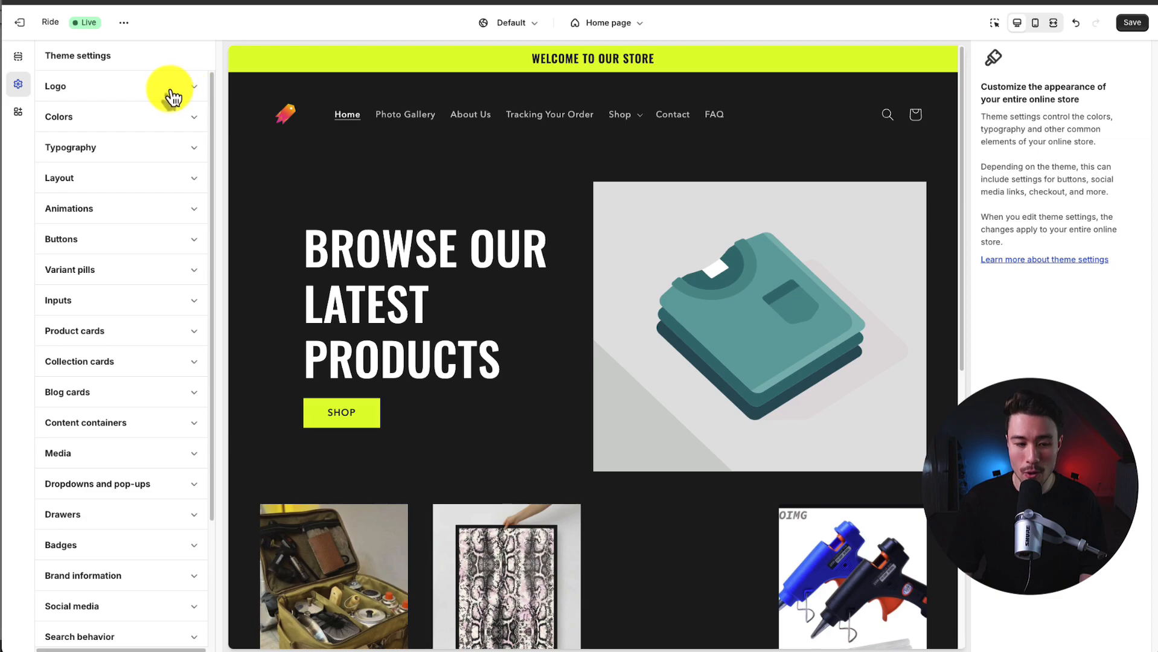
Look through the theme's app embeds, return to the home page sections, and show the available markets
click(18, 112)
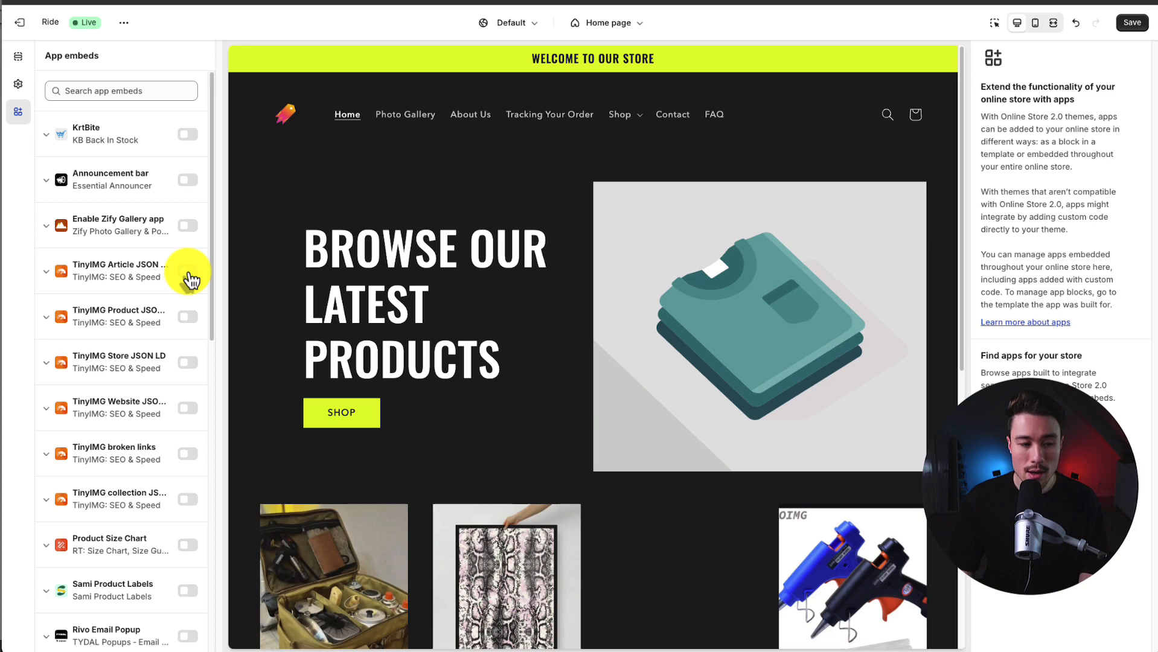
drag(213, 163, 21, 124)
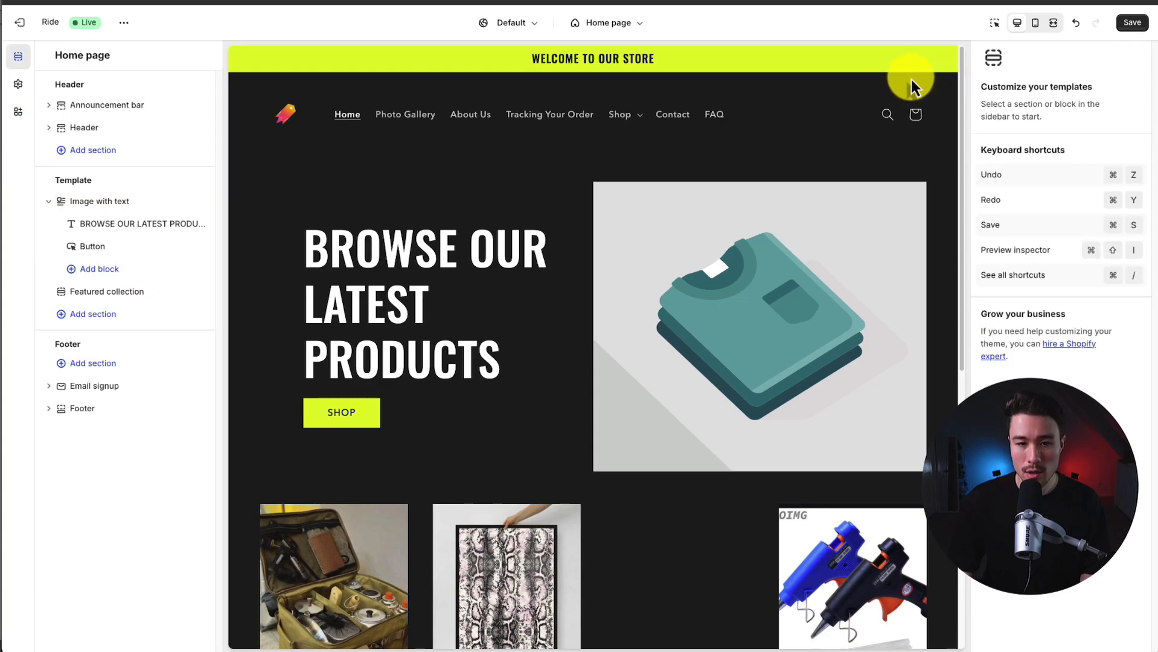
click(531, 23)
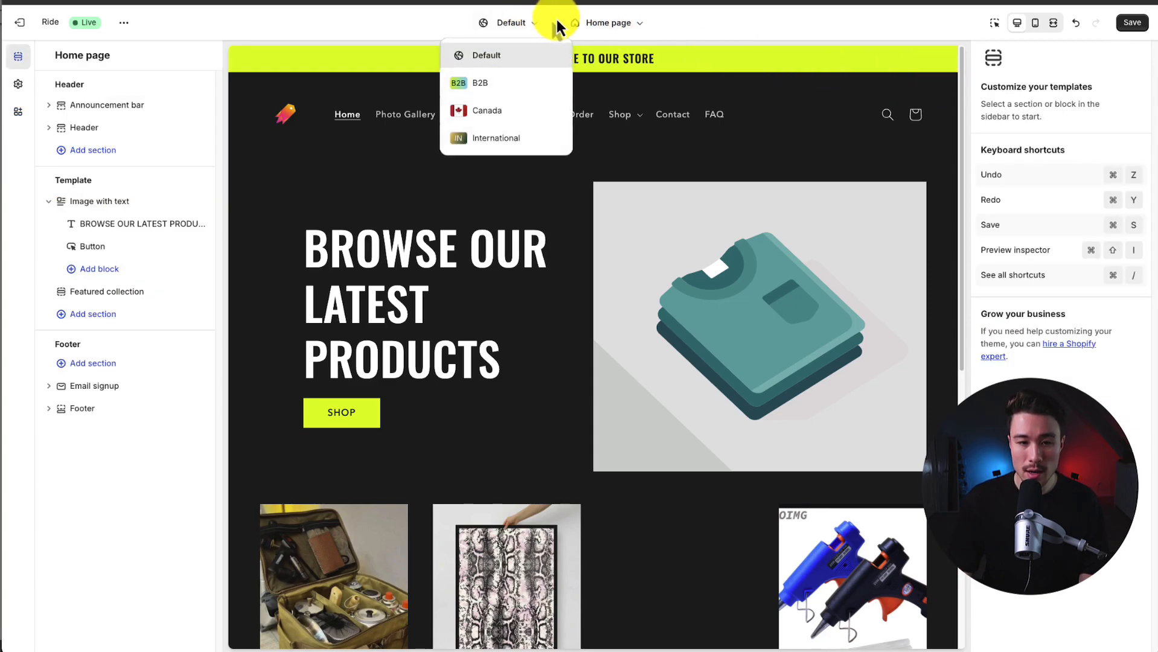
Switch the editor to the Default product template and look over the product page preview
click(619, 25)
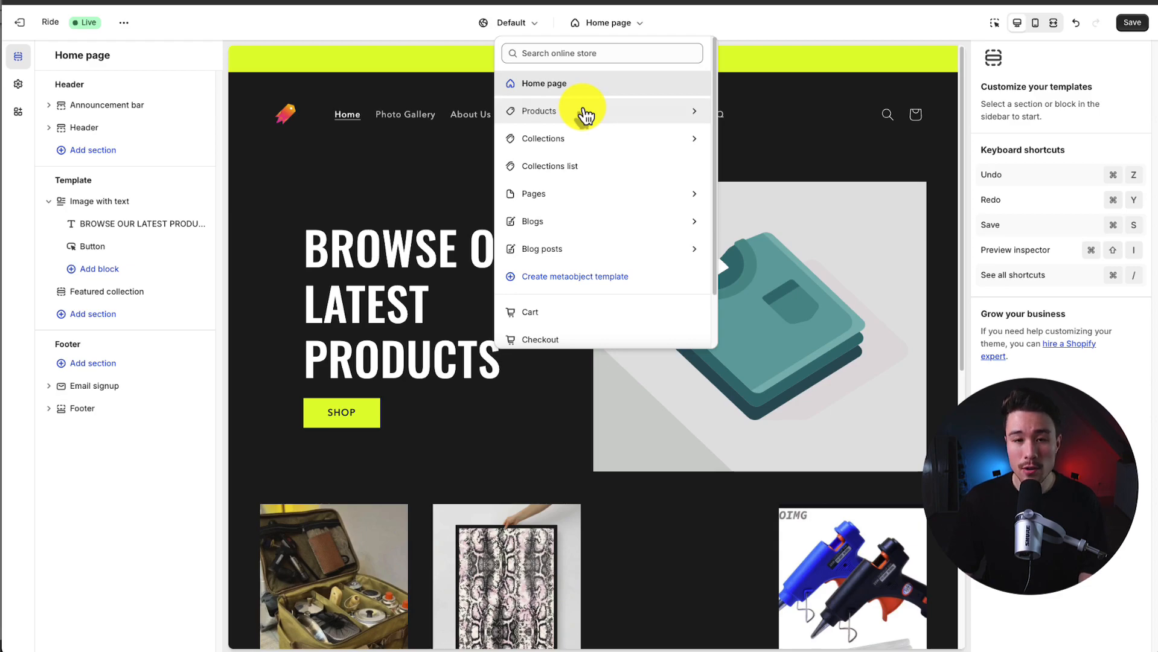
click(585, 113)
click(598, 120)
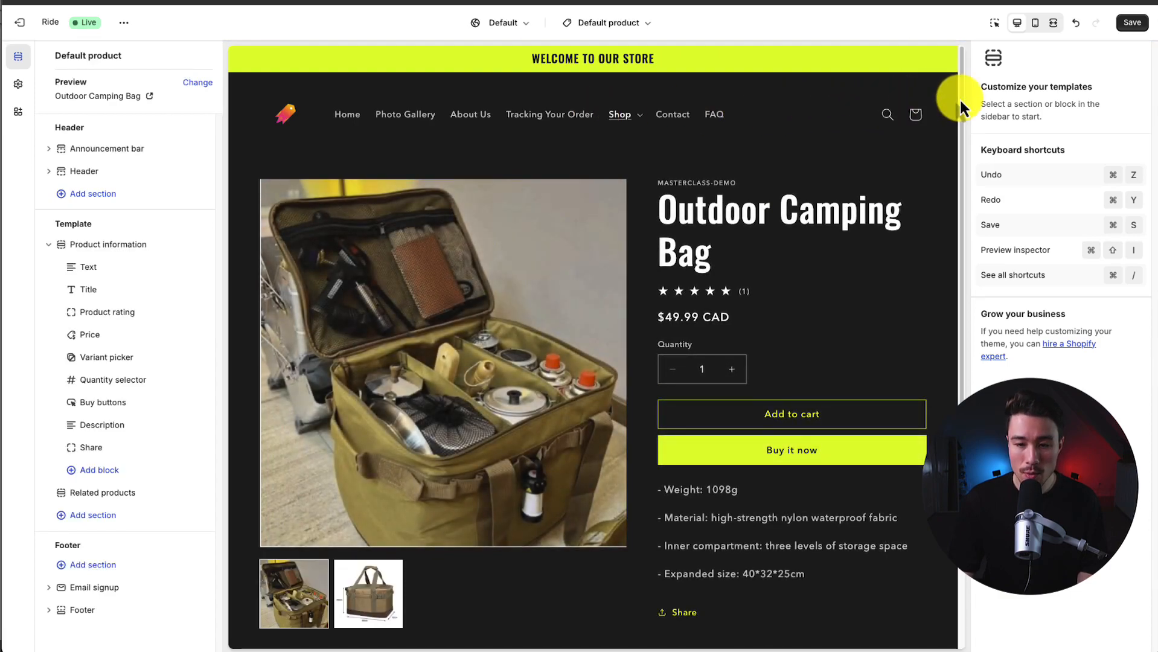
drag(961, 104, 961, 126)
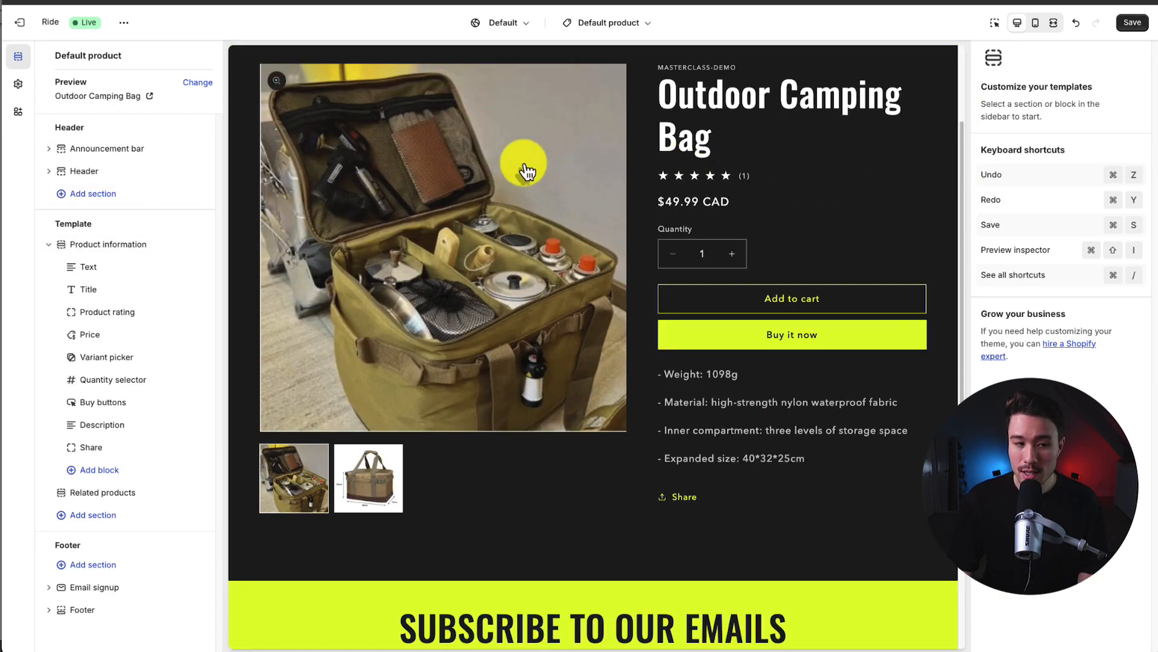
Add another announcement above the existing one in the announcement bar and show the blocks available for the product information section
click(85, 151)
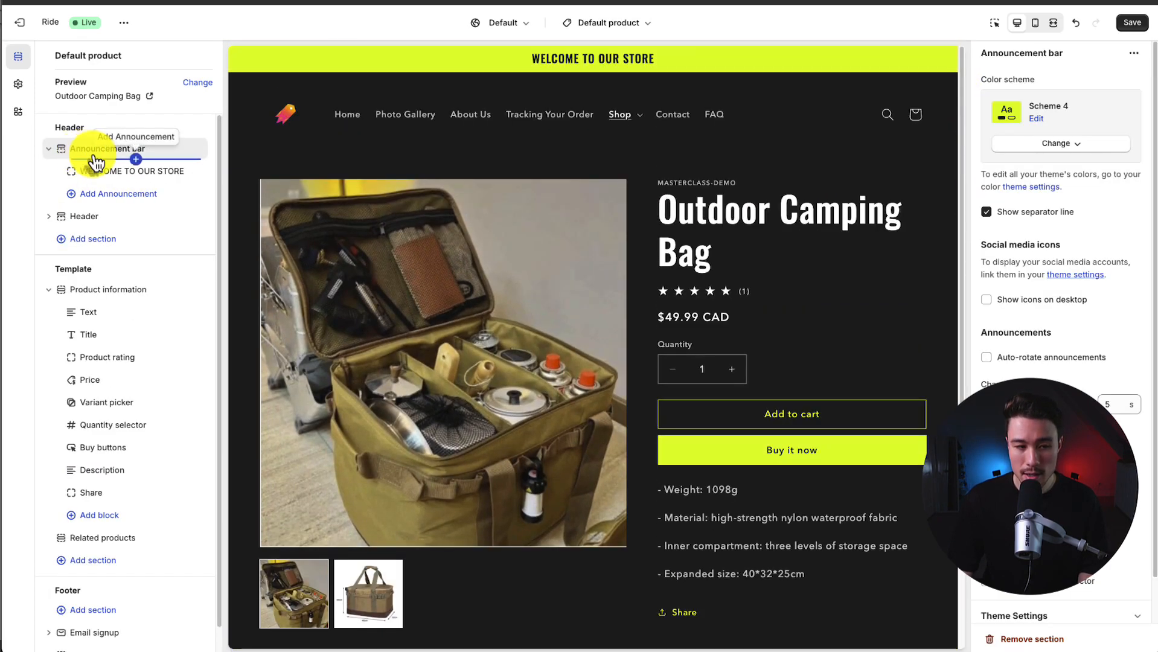
click(88, 161)
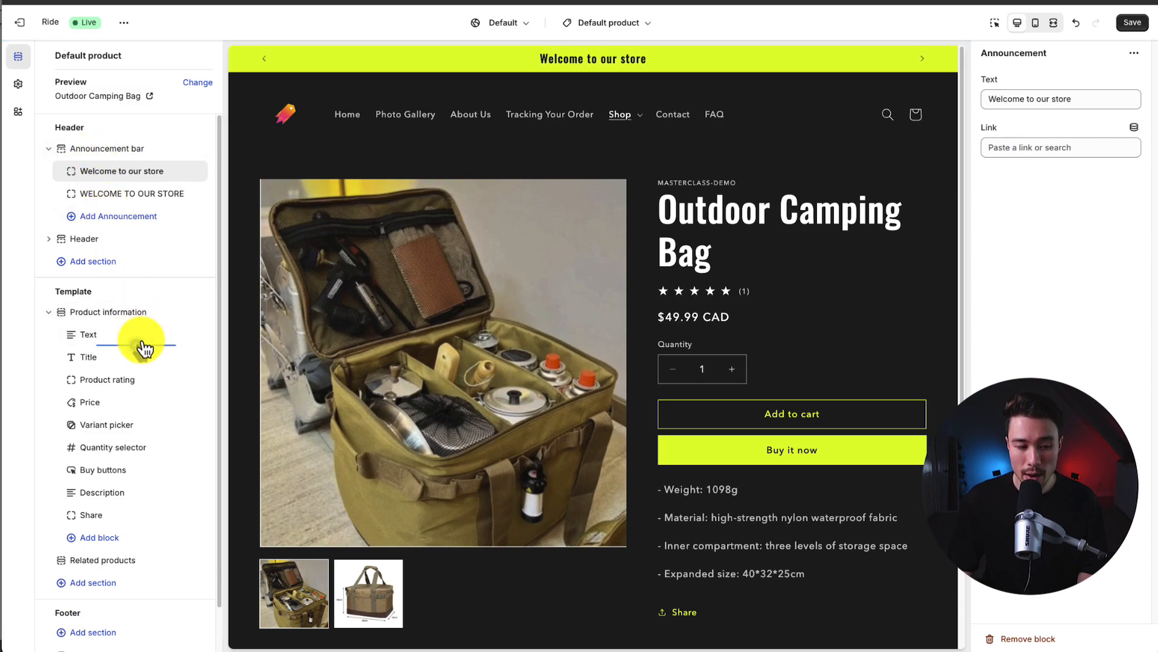
click(93, 582)
click(90, 543)
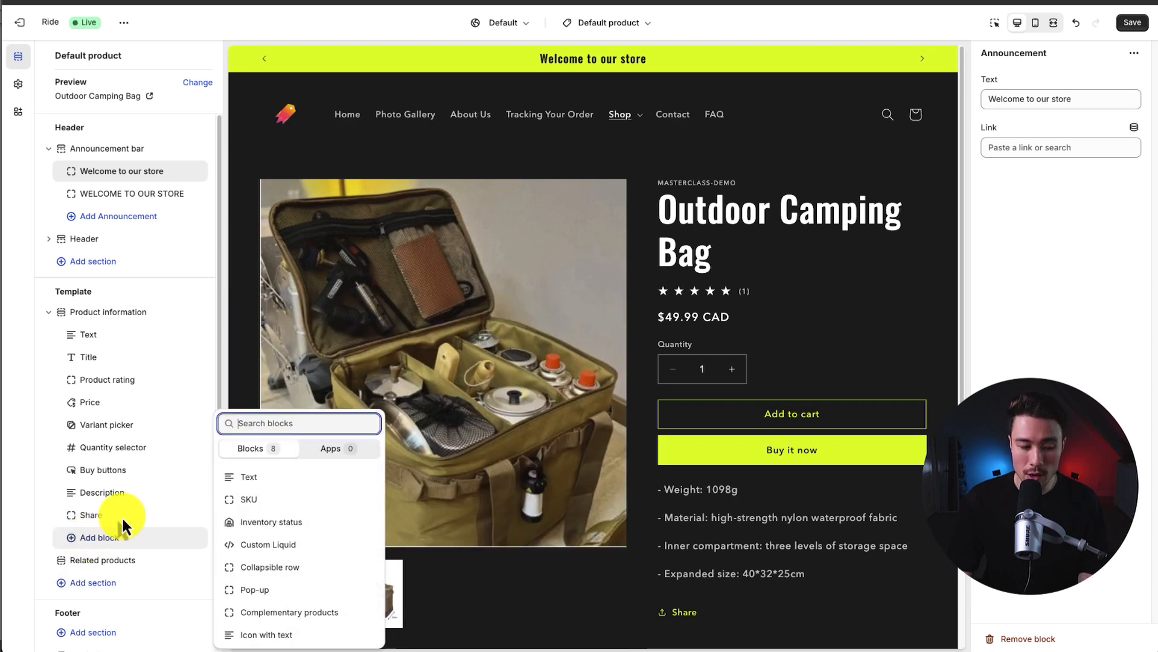
Go to the home page preview and open the OIMG 20W hot melt glue gun product from the featured collection
click(818, 131)
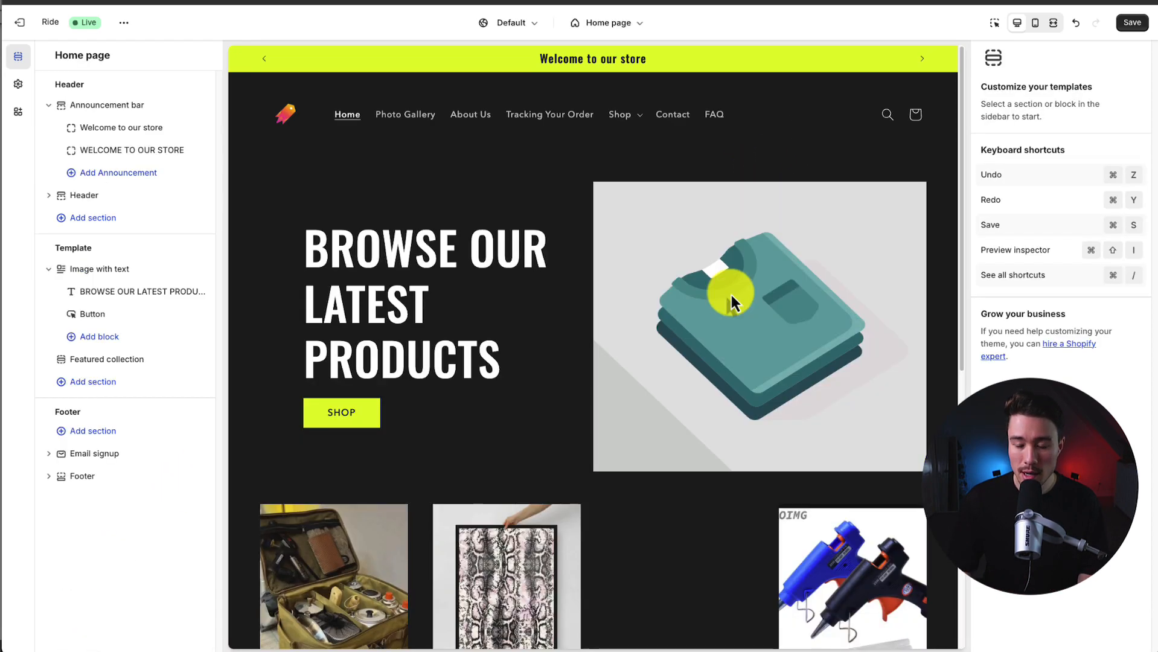
scroll(731, 295, down, 5)
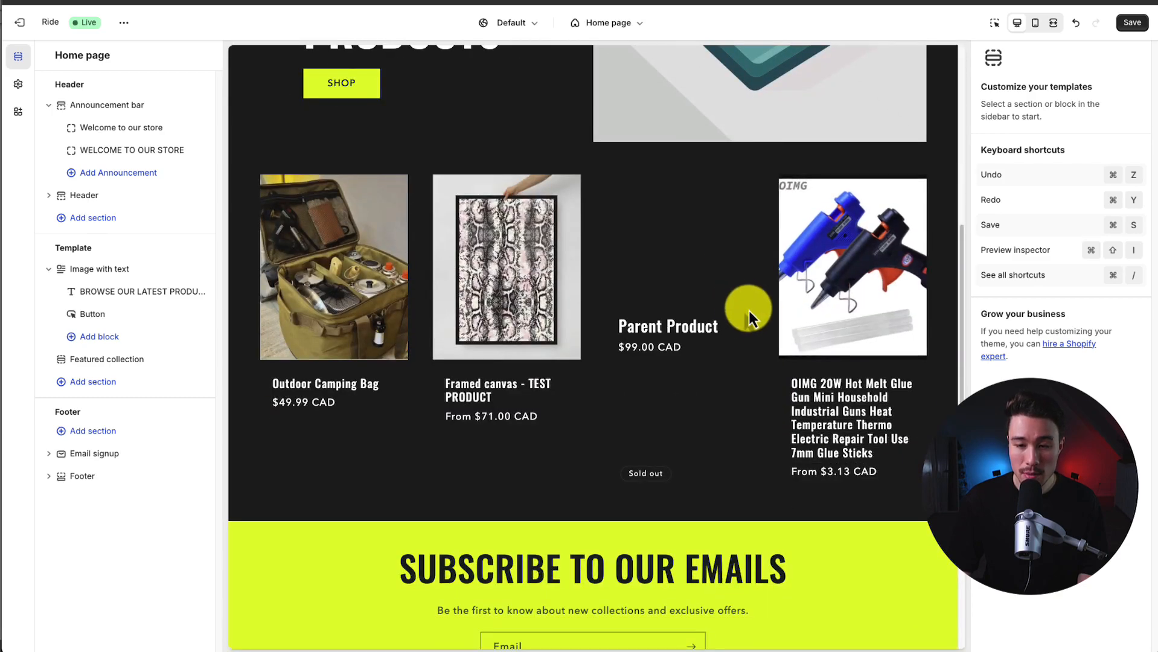
click(816, 392)
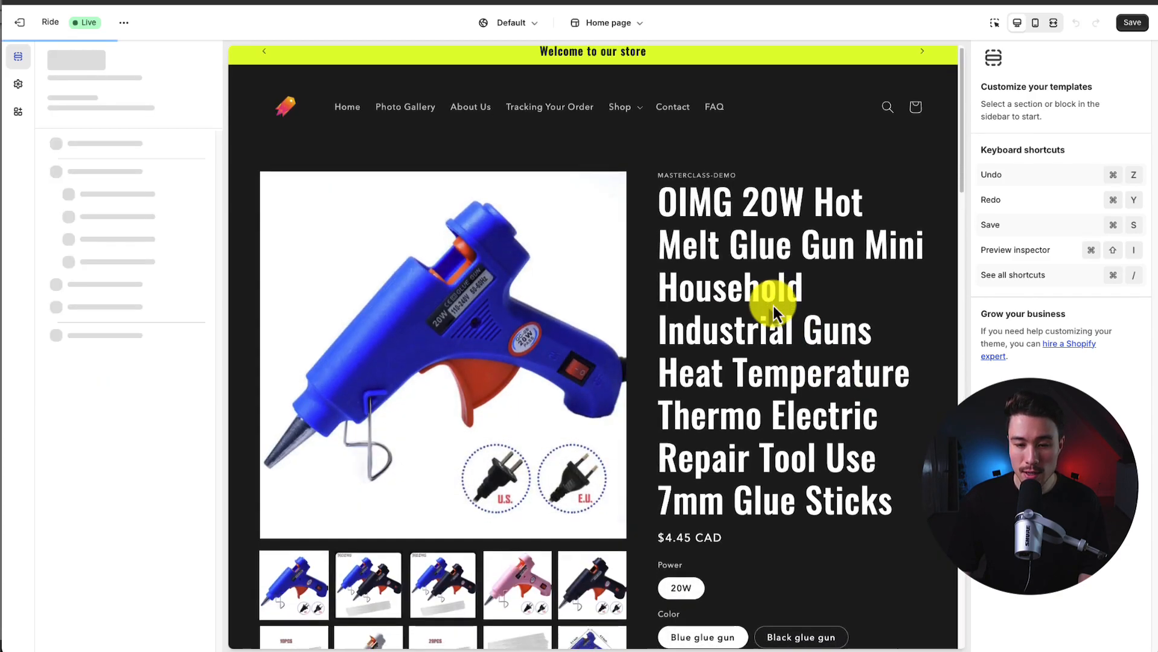
scroll(779, 272, down, 5)
Review the settings of the Text and Title blocks in the glue gun product's information section
click(89, 336)
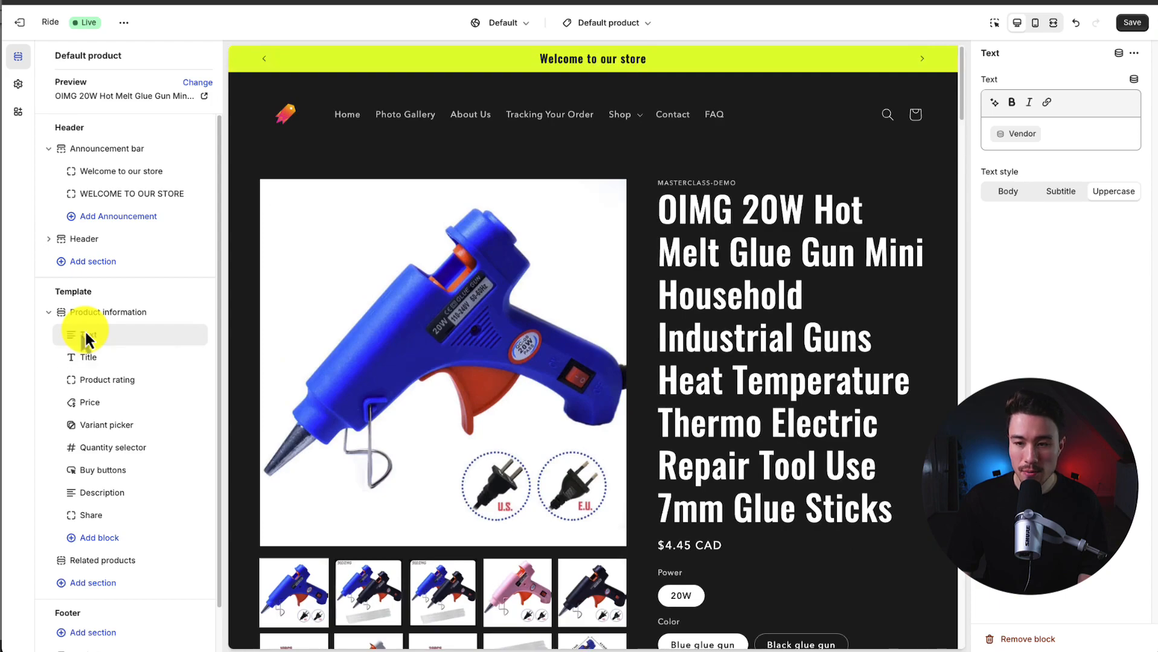
click(136, 344)
click(116, 362)
click(116, 359)
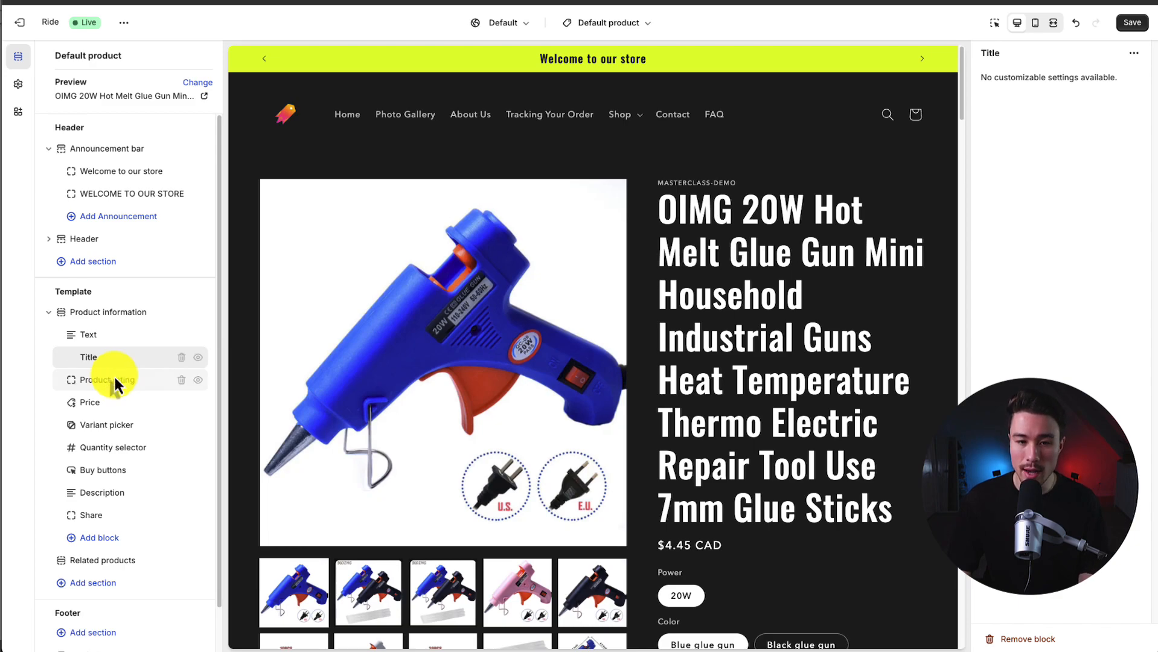
Return to the home page preview and save the theme changes
click(349, 114)
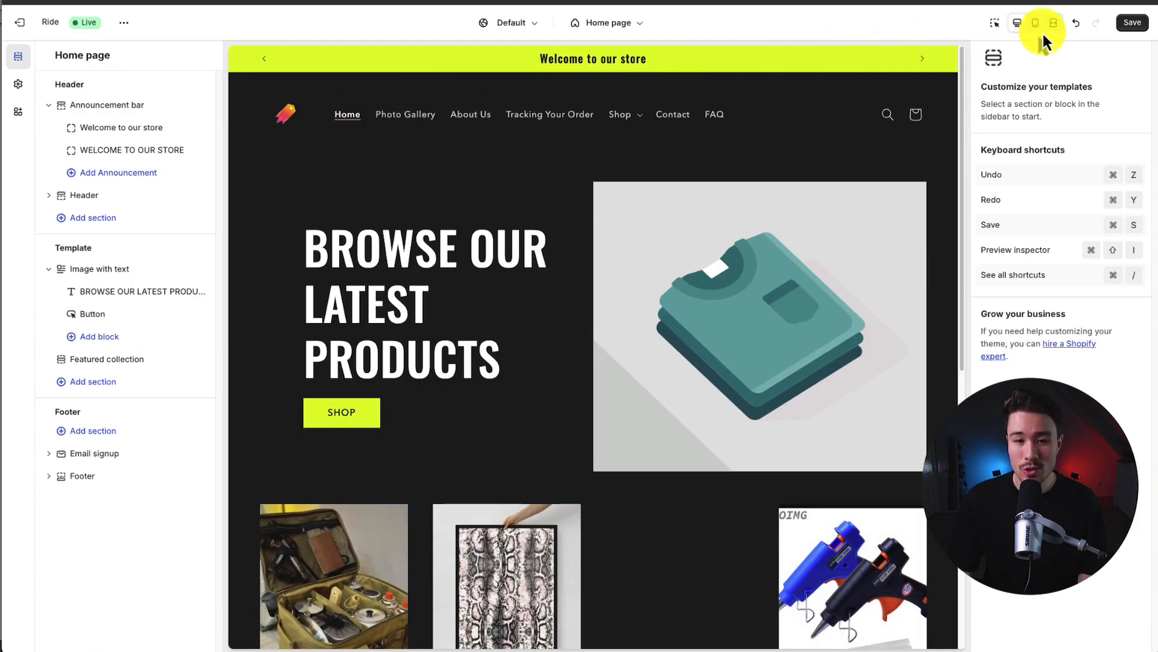
click(1138, 24)
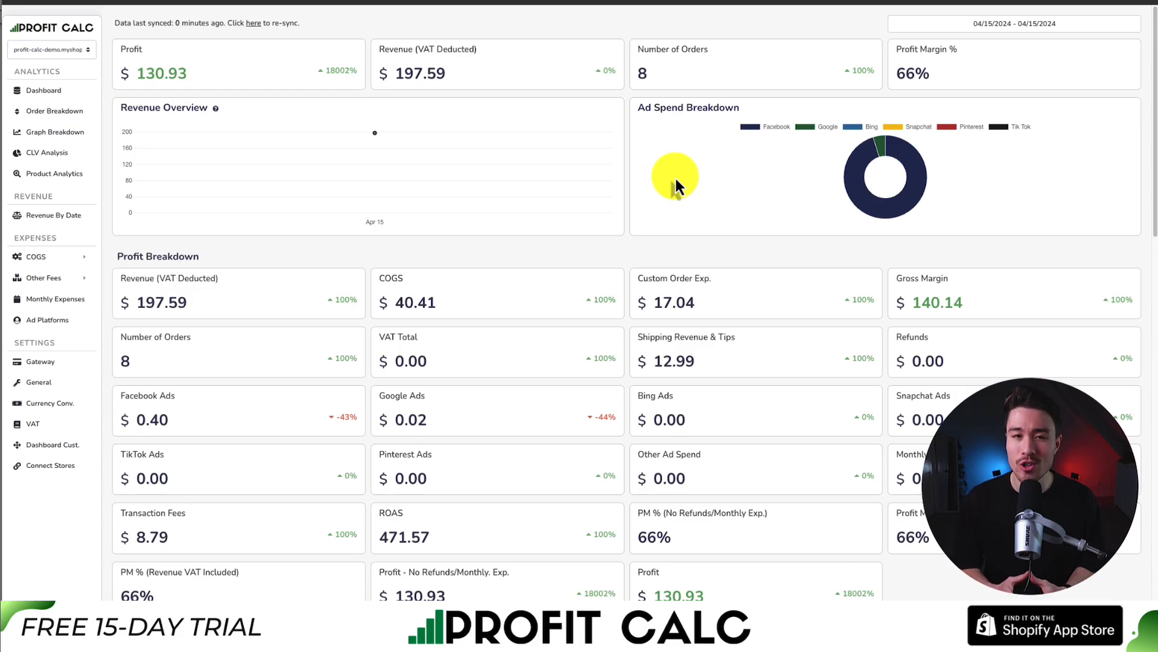
Switch to the Profit Calc dashboard, set its date range to Last 7 Days and look over the profit figures
click(1003, 24)
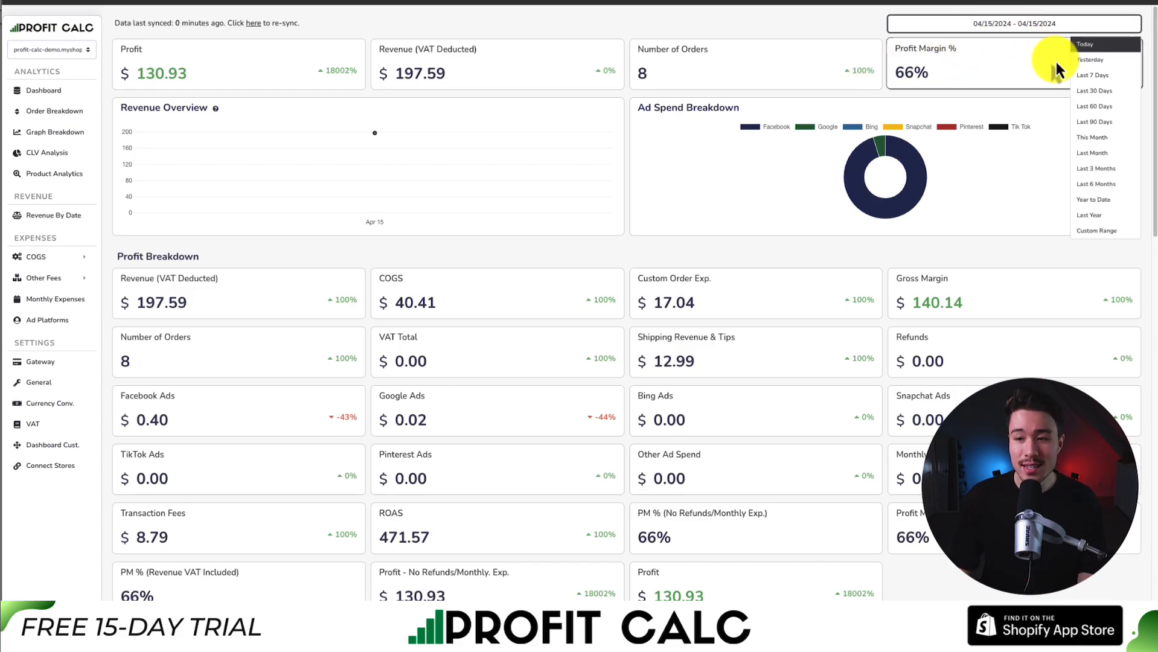
click(1055, 83)
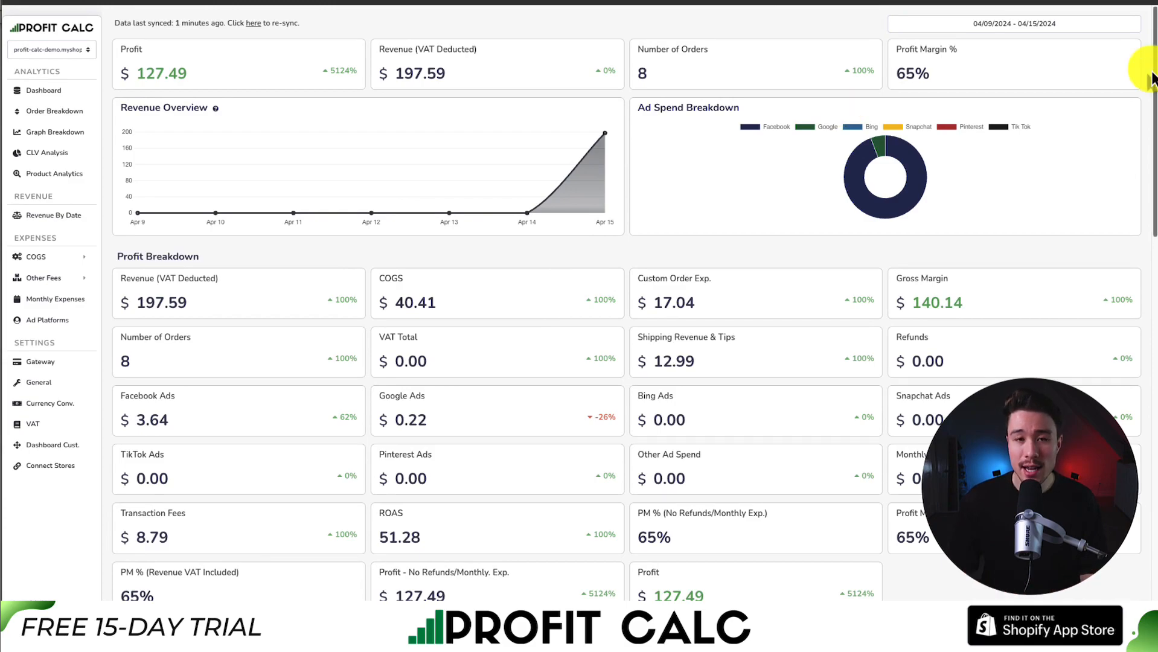
mouse_move(1152, 78)
mouse_down()
mouse_move(1141, 104)
mouse_move(1150, 358)
mouse_move(1153, 66)
mouse_up()
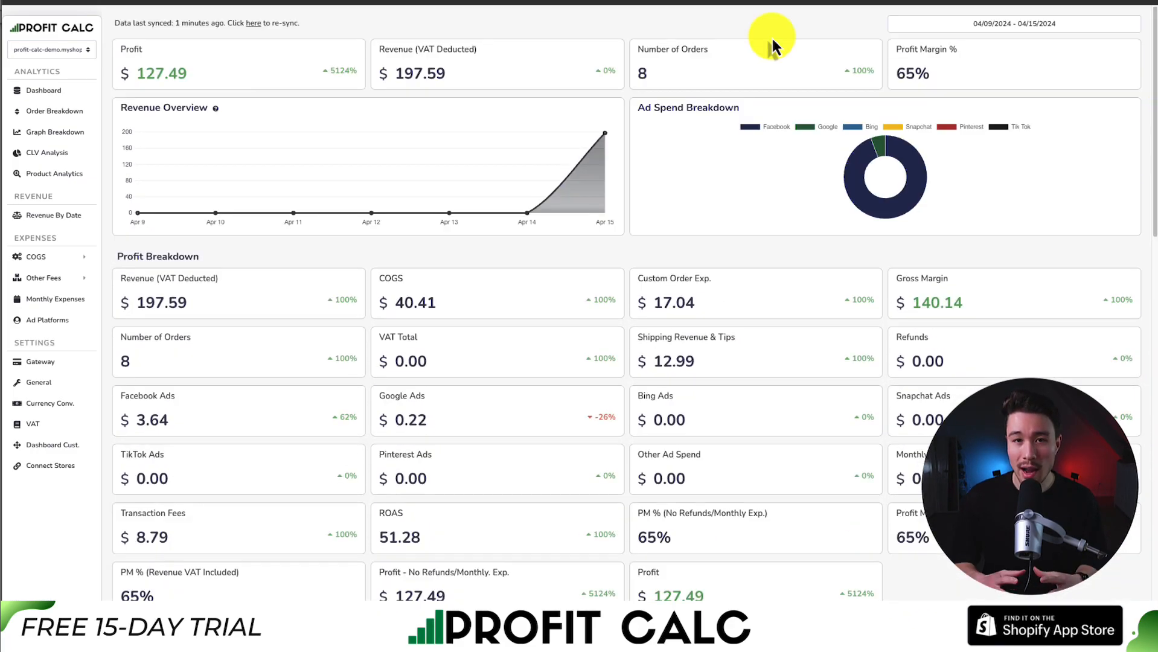